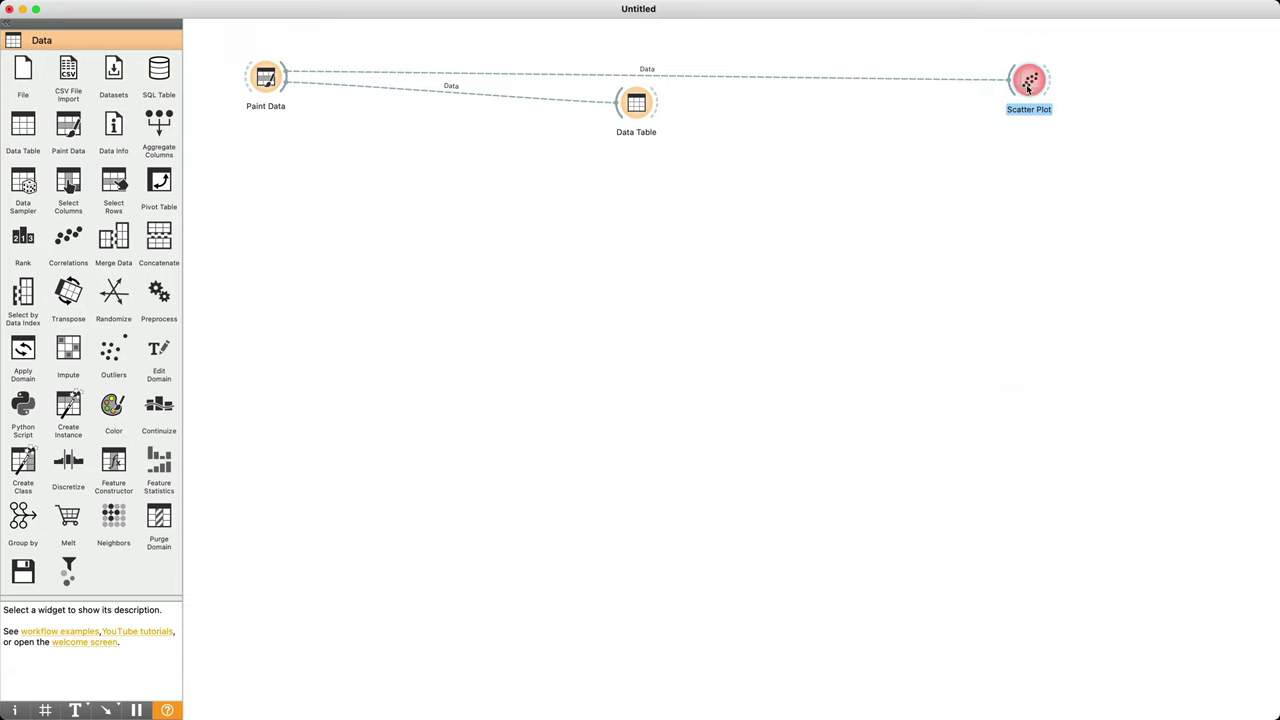
# Open the Paint Data, Data Table and Scatter Plot widgets side by side, and collapse the Data Table's control area
pyautogui.moveTo(1029, 80); pyautogui.dragTo(1030, 89)
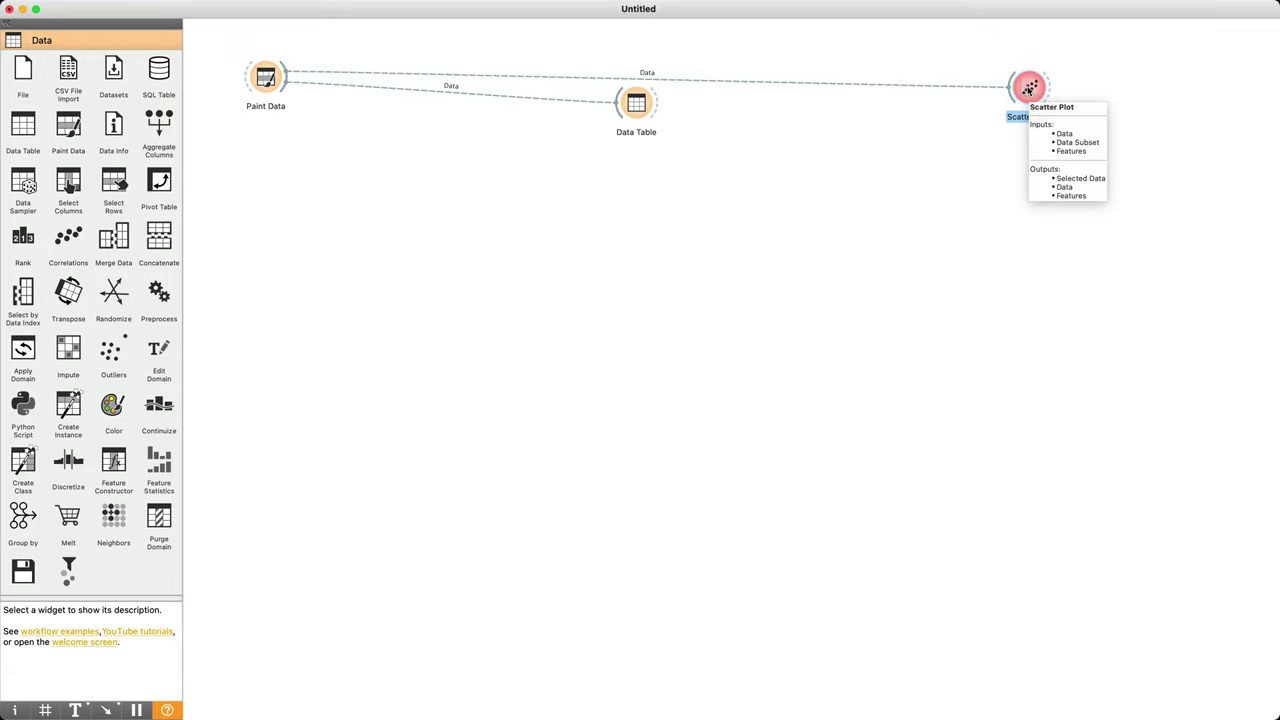
pyautogui.doubleClick(266, 80)
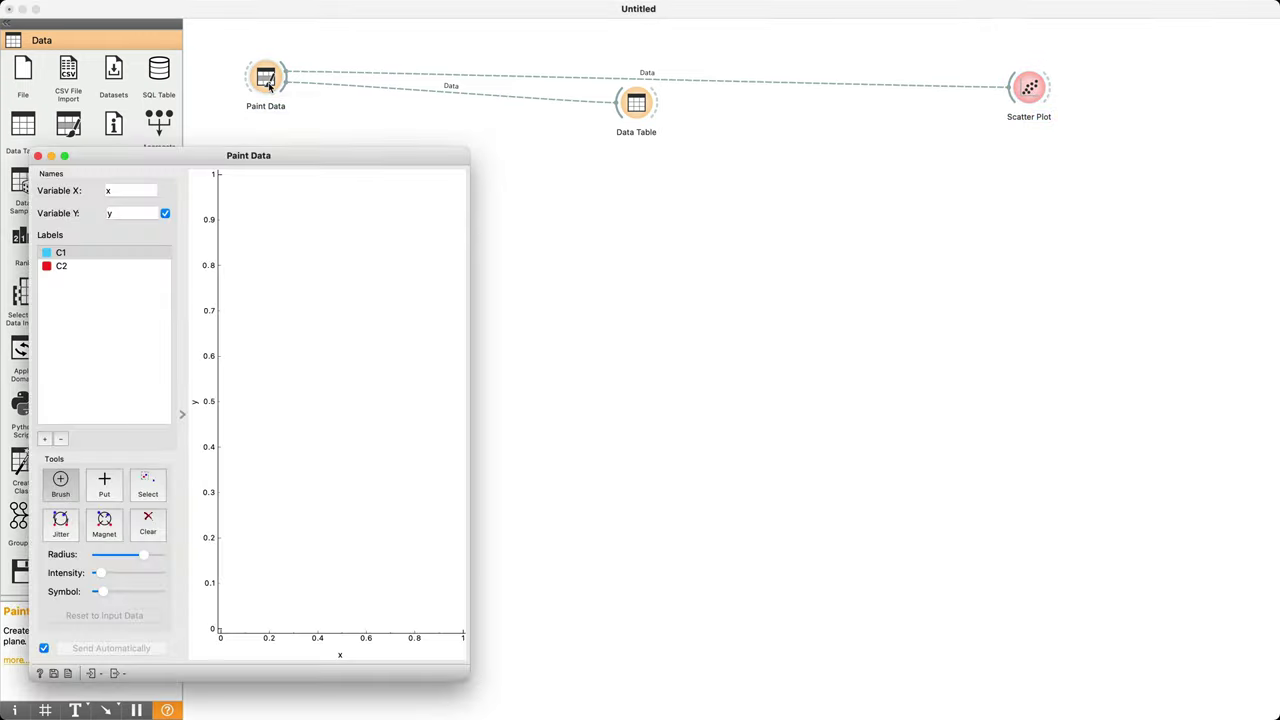
pyautogui.doubleClick(641, 106)
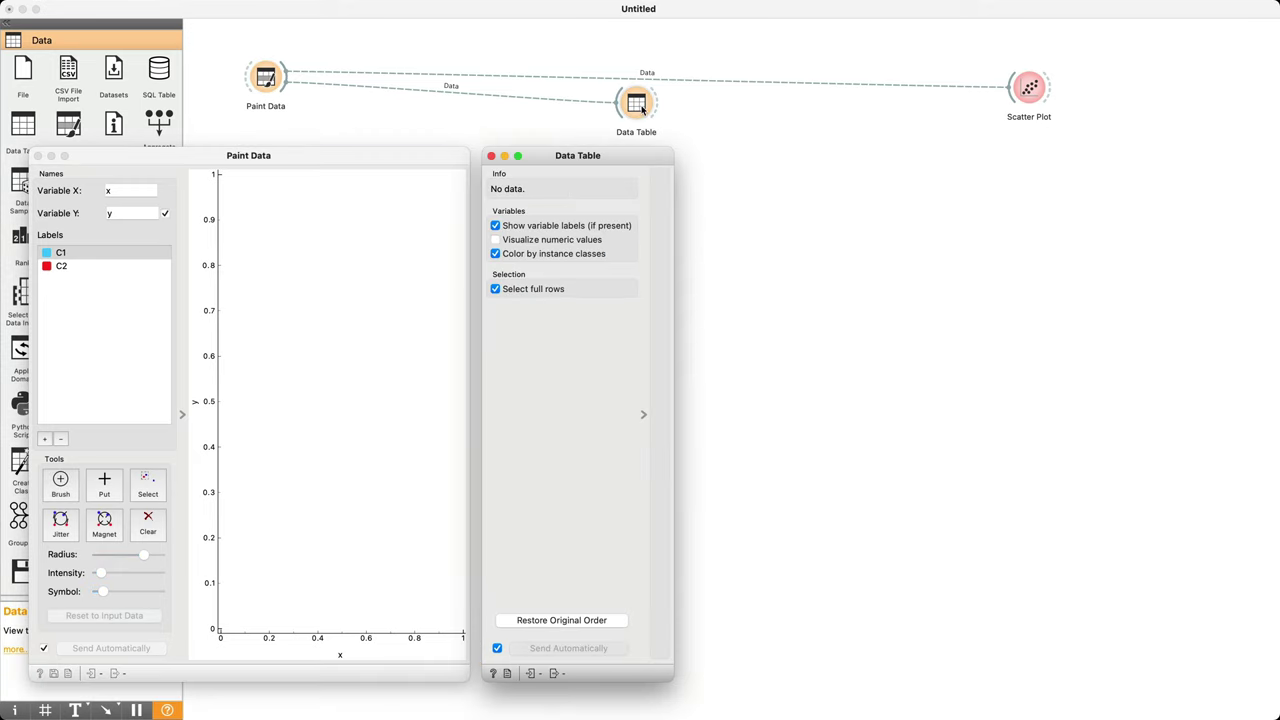
pyautogui.click(1030, 90)
pyautogui.doubleClick(1030, 90)
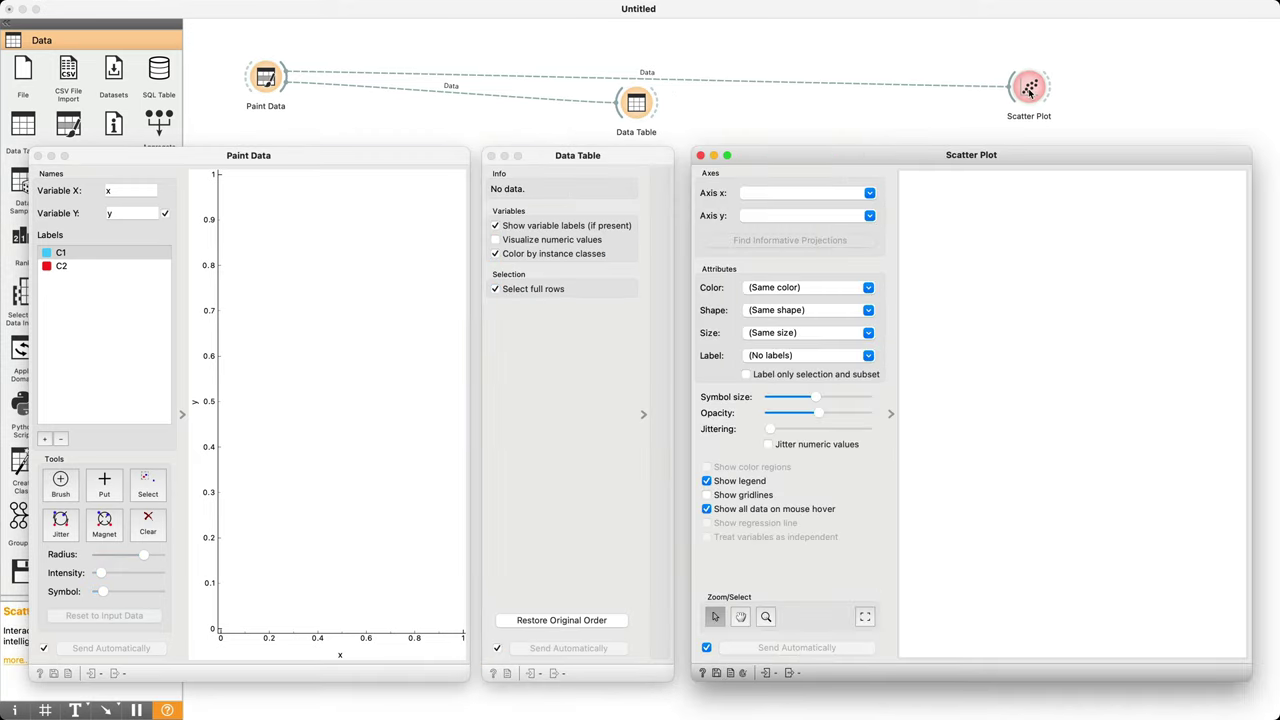
pyautogui.click(645, 415)
pyautogui.moveTo(640, 403); pyautogui.dragTo(486, 410)
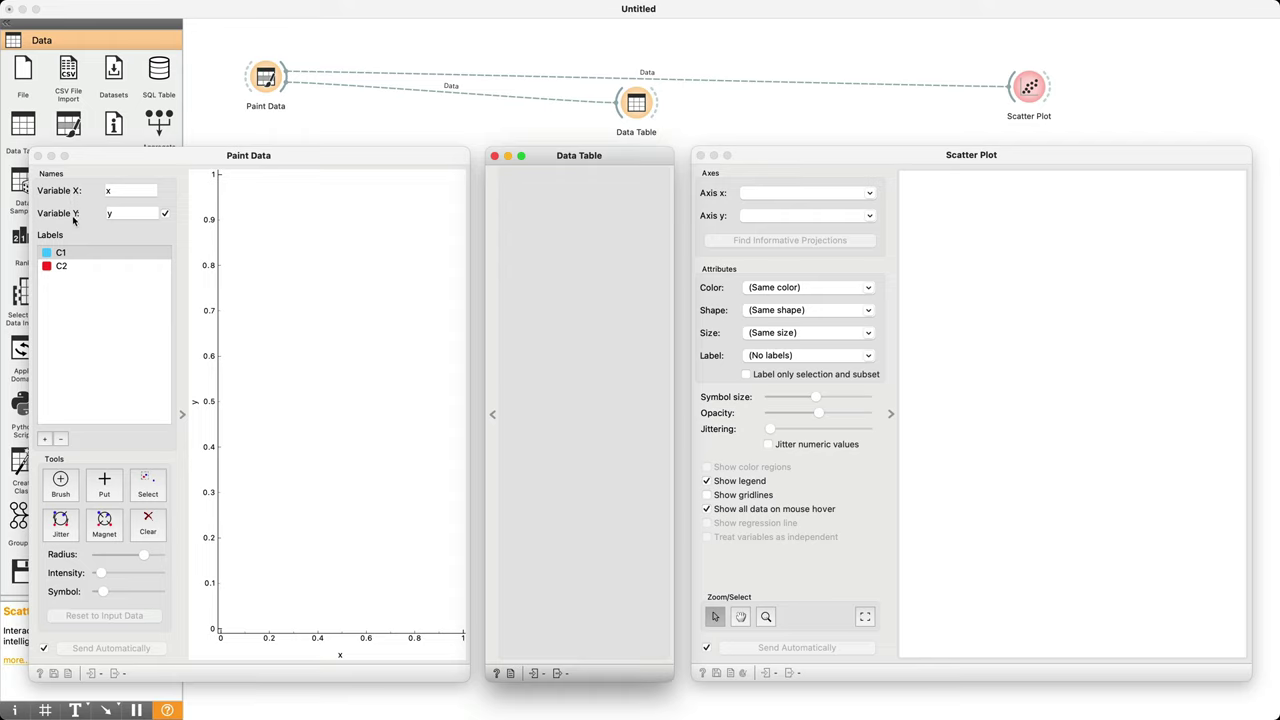
# Name the Paint Data variables 경도 for X and 위도 for Y
pyautogui.click(120, 190)
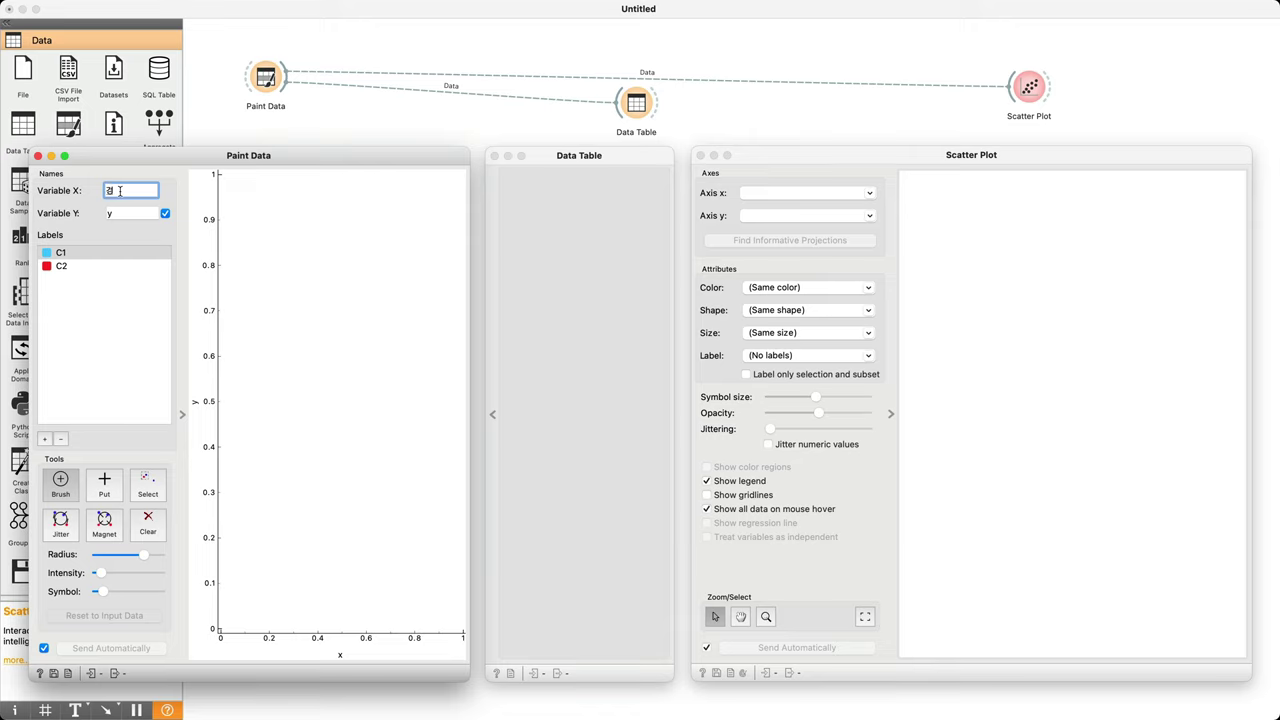
pyautogui.write('경도')
pyautogui.click(120, 212)
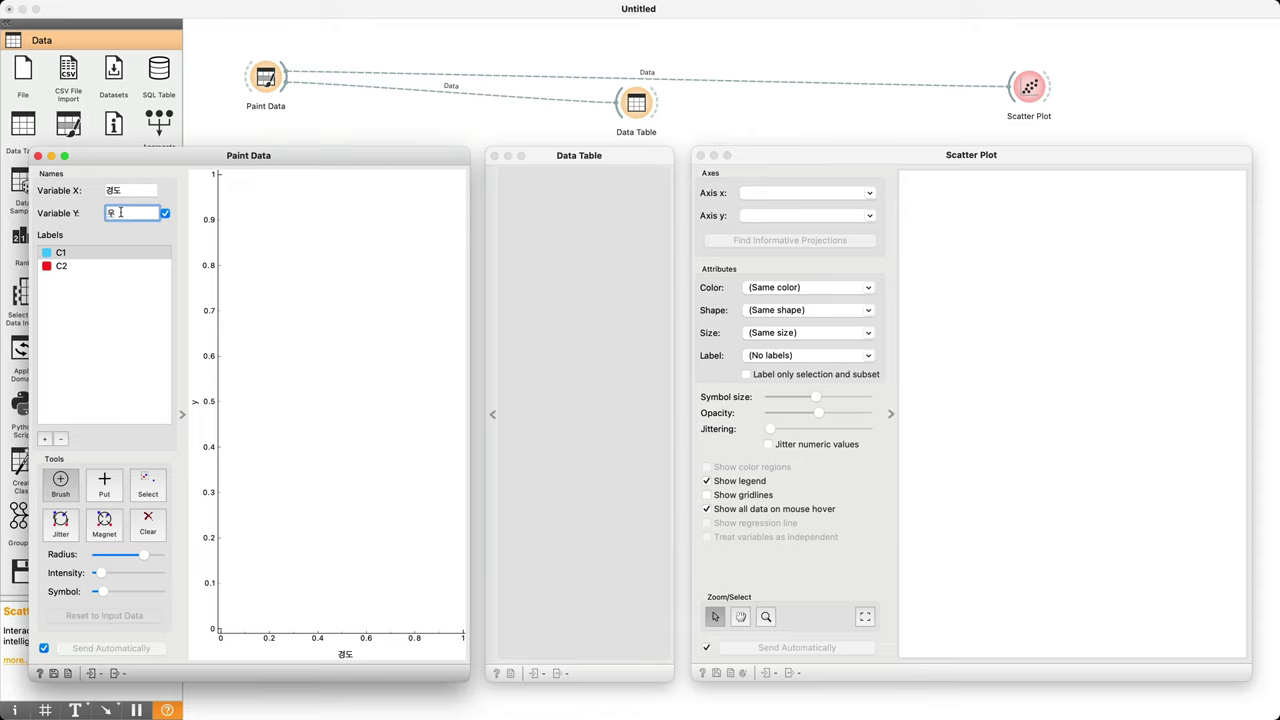
pyautogui.press('Return')
pyautogui.click(141, 244)
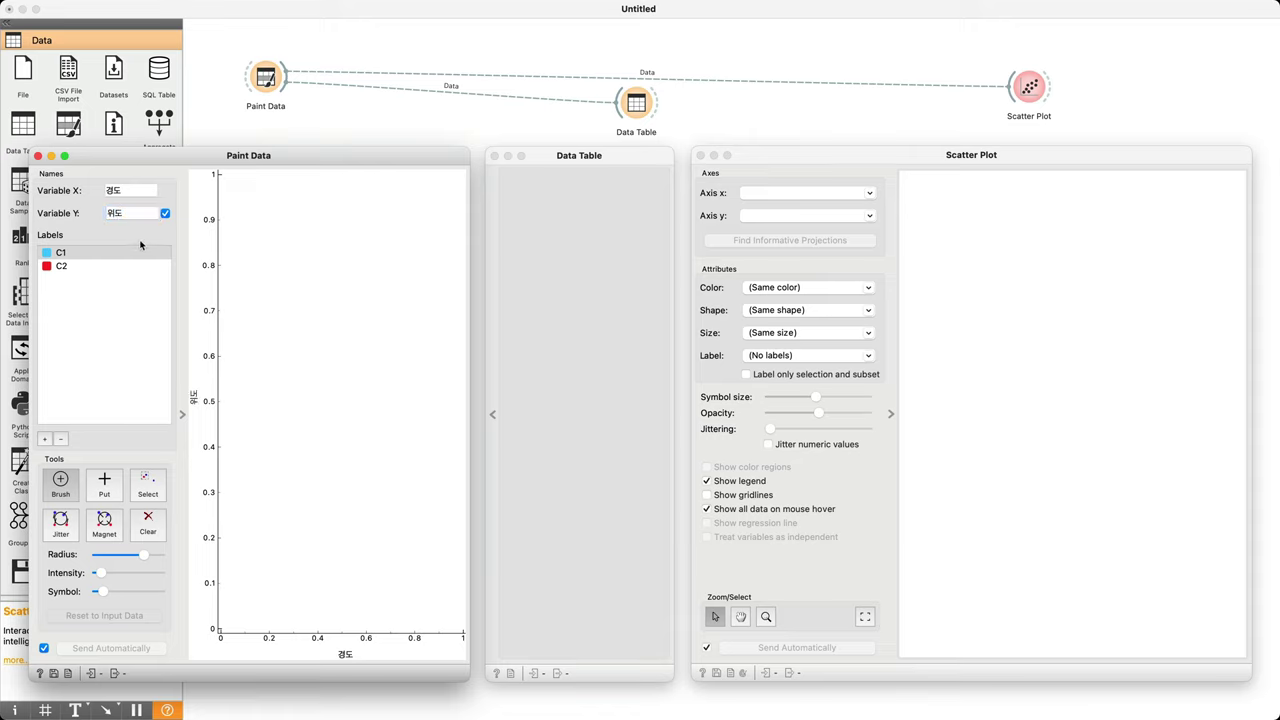
# Put single C1 points near the four corners of the Paint Data plot and one near its center
pyautogui.click(104, 486)
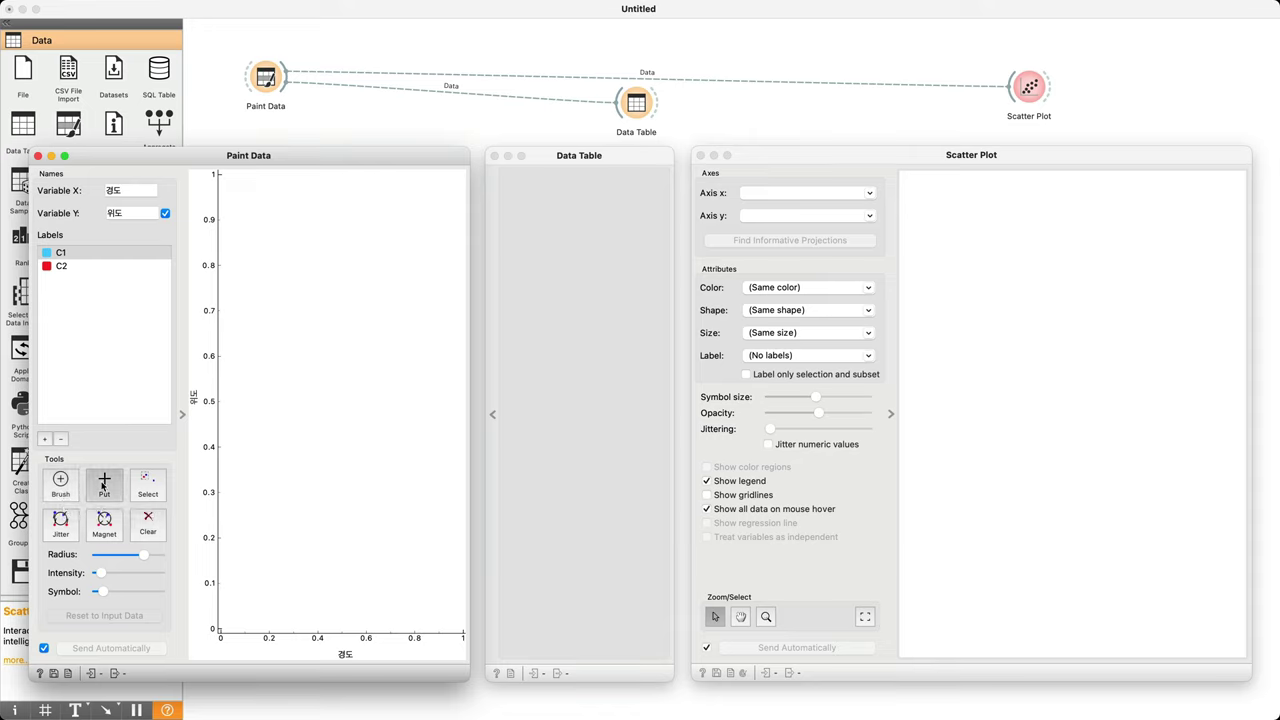
pyautogui.click(251, 221)
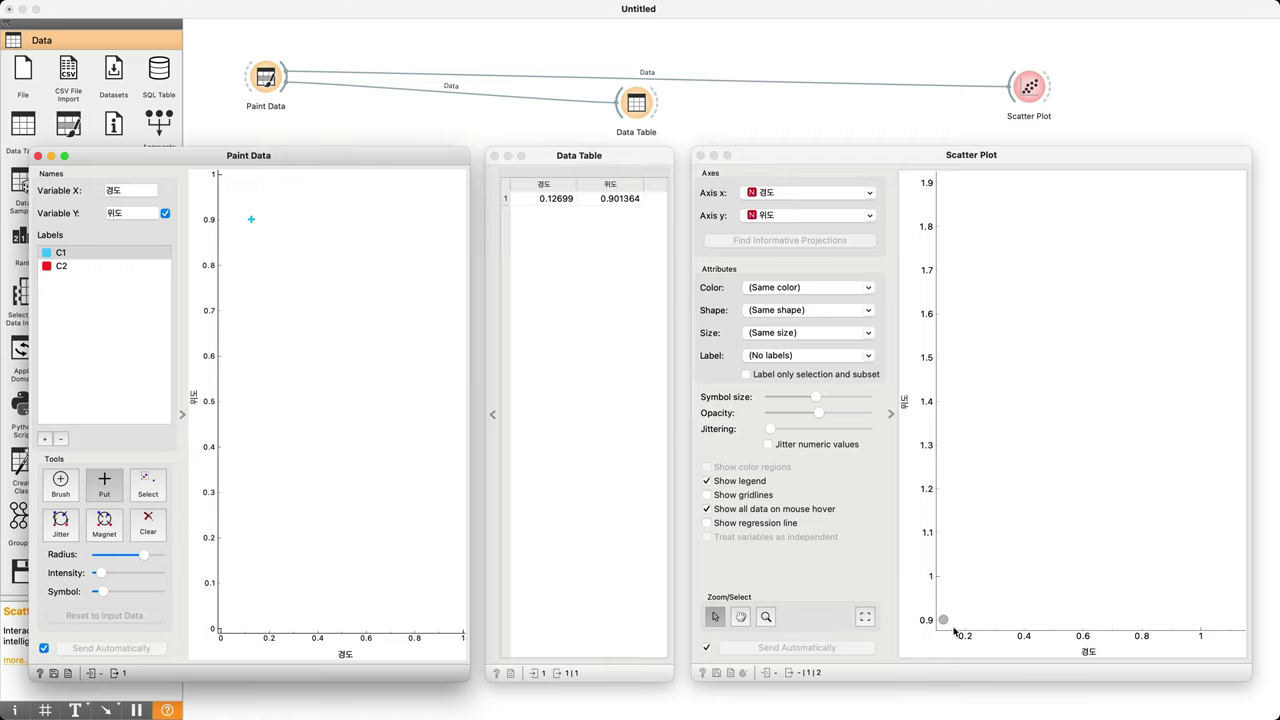
pyautogui.rightClick(437, 586)
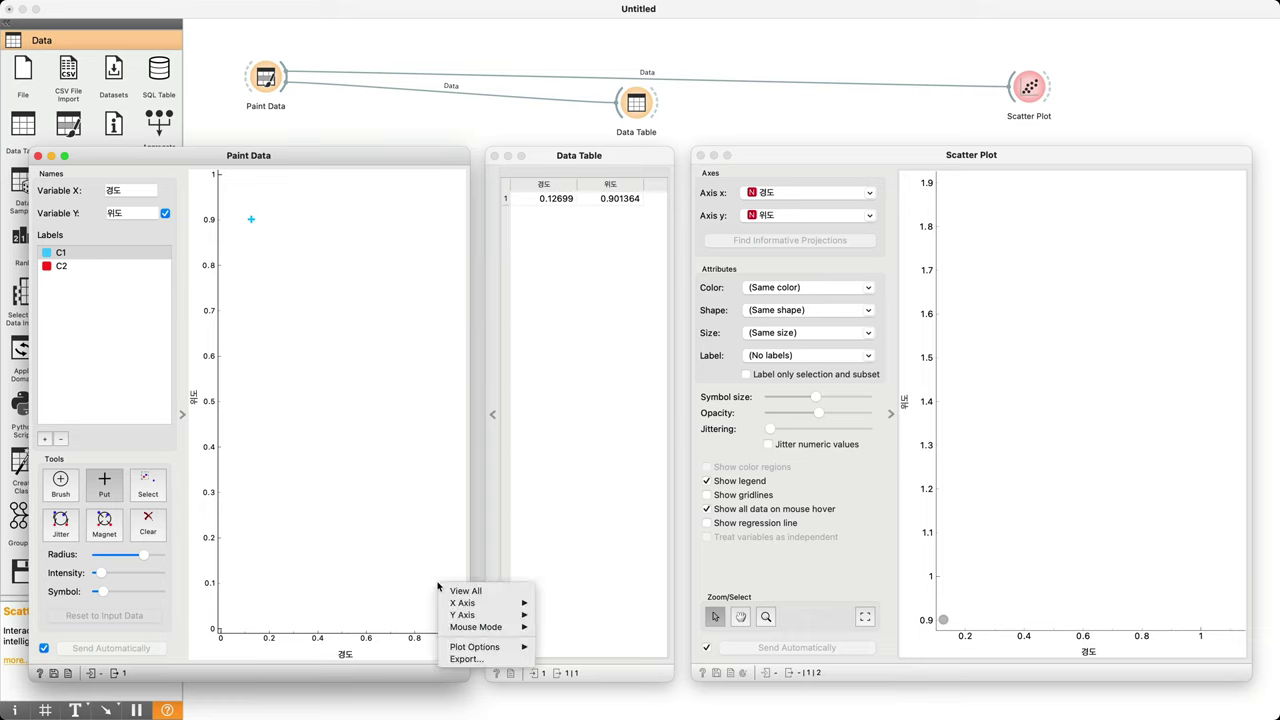
pyautogui.press('Escape')
pyautogui.click(437, 584)
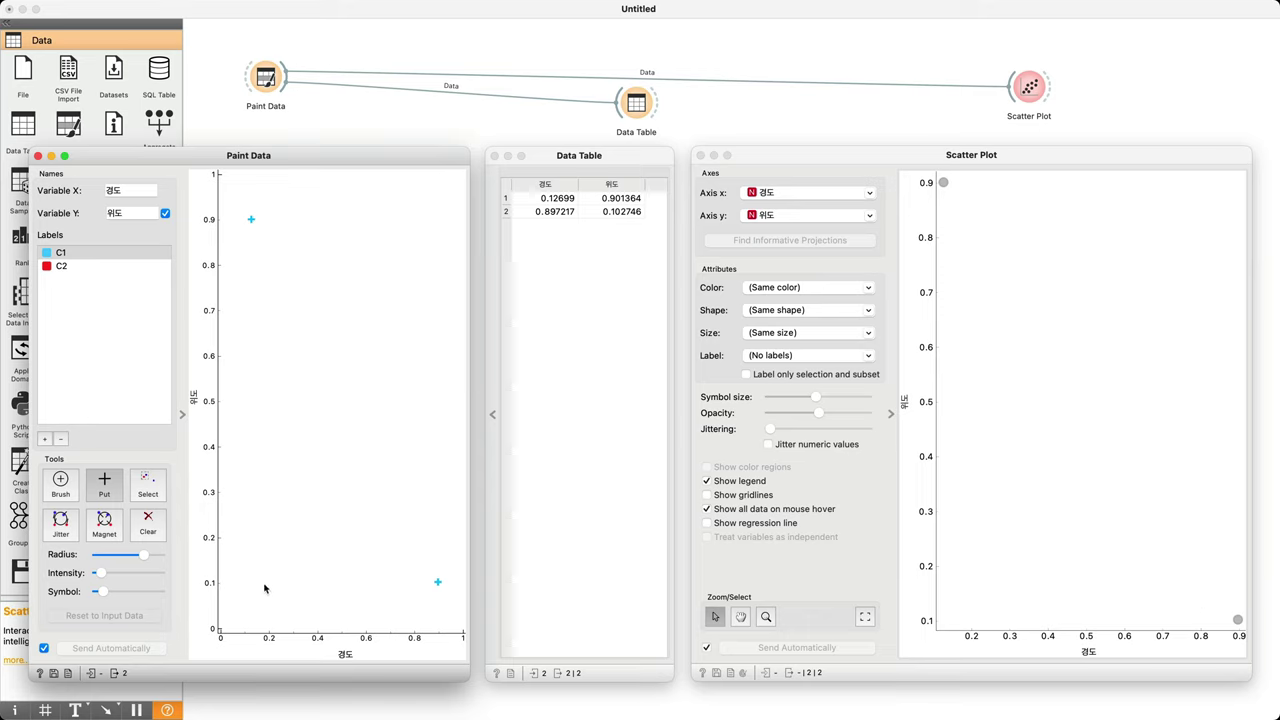
pyautogui.click(436, 218)
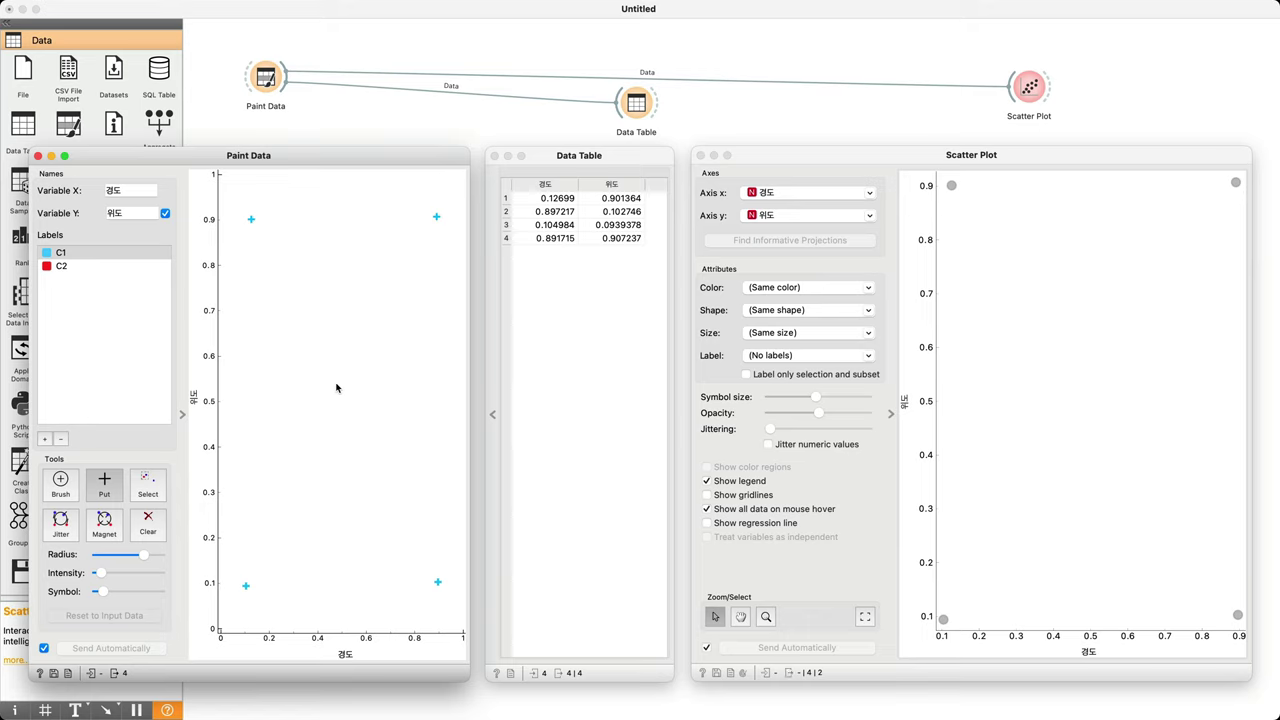
pyautogui.click(343, 406)
# Brush small clusters of C1 points around each of the five existing points
pyautogui.click(70, 484)
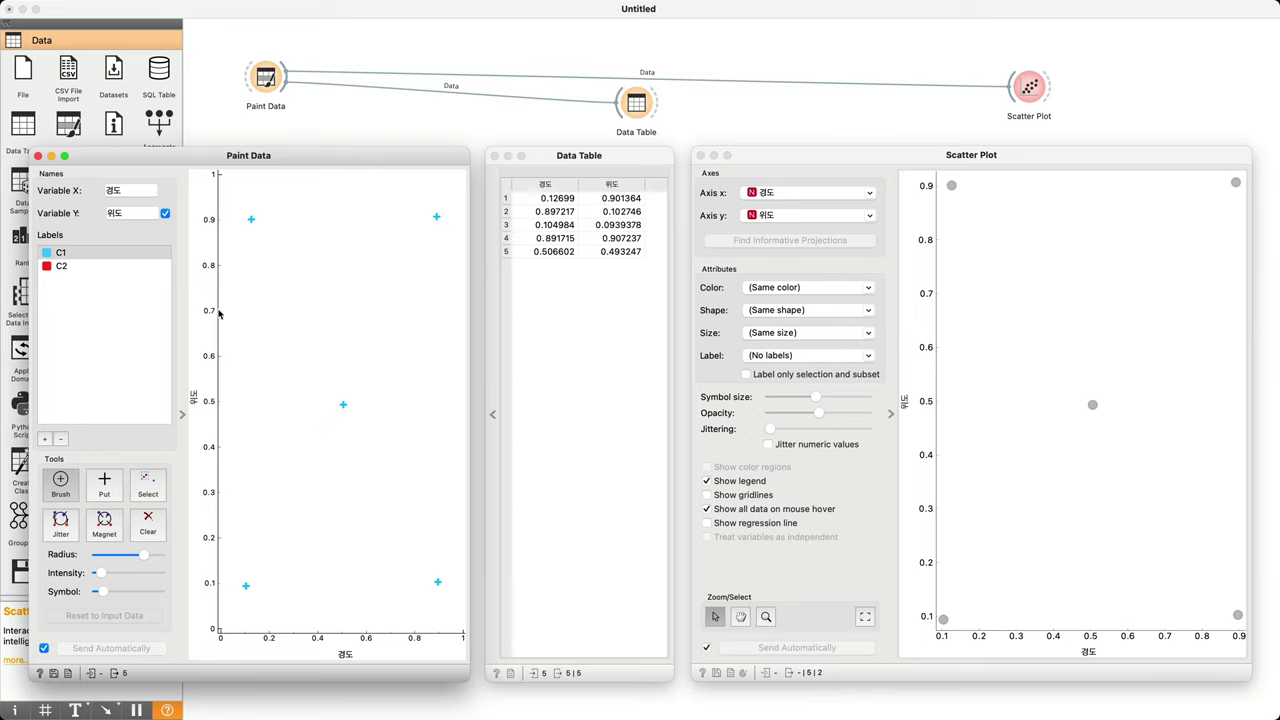
pyautogui.click(255, 229)
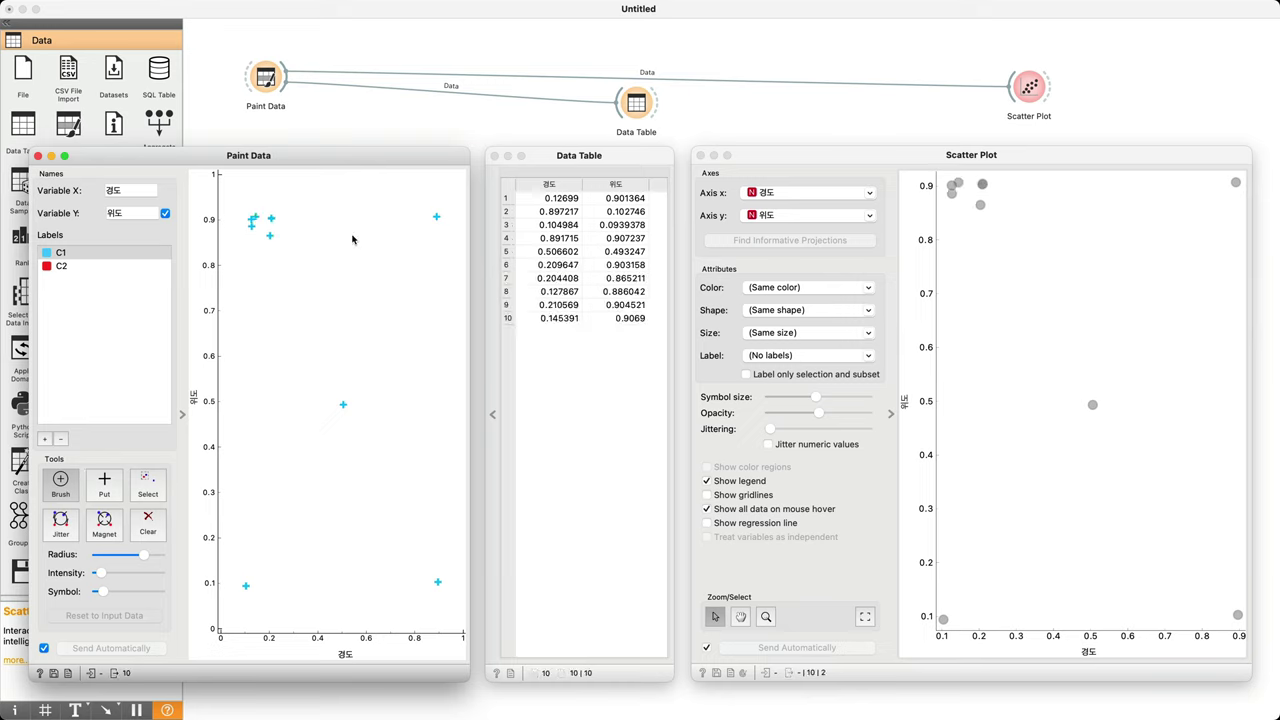
pyautogui.click(428, 224)
pyautogui.click(348, 402)
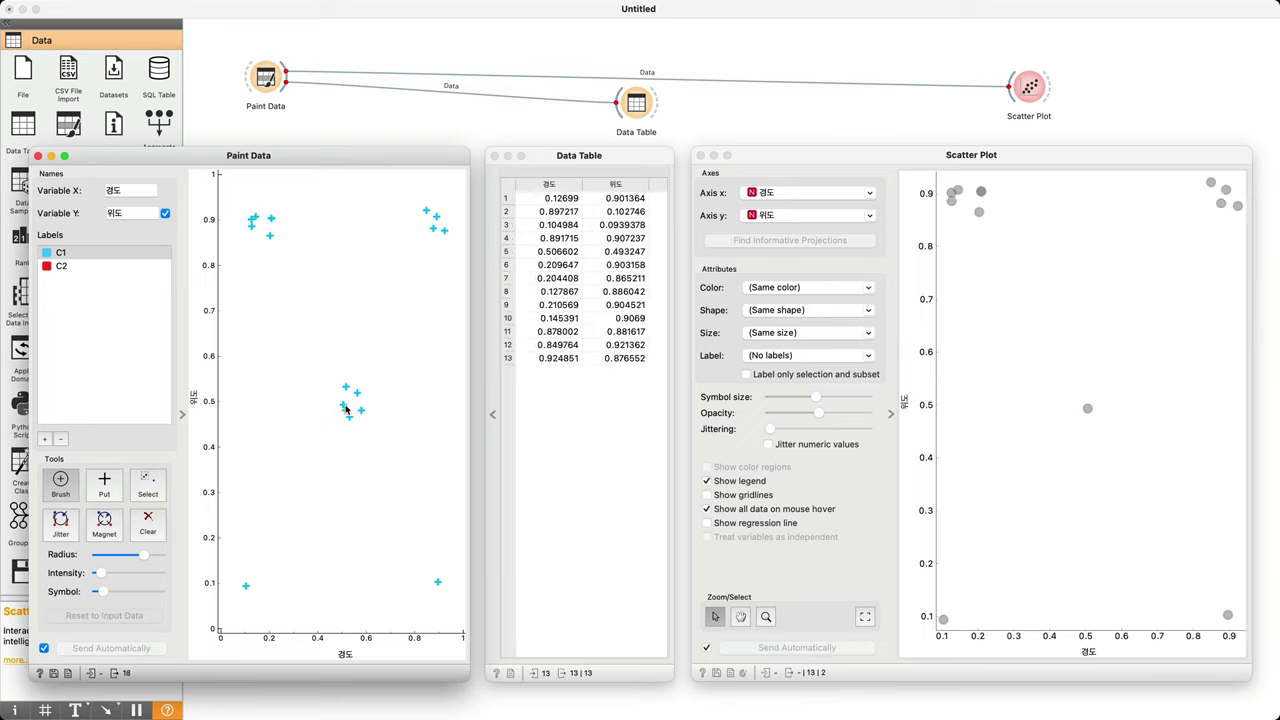
pyautogui.click(248, 578)
pyautogui.click(436, 586)
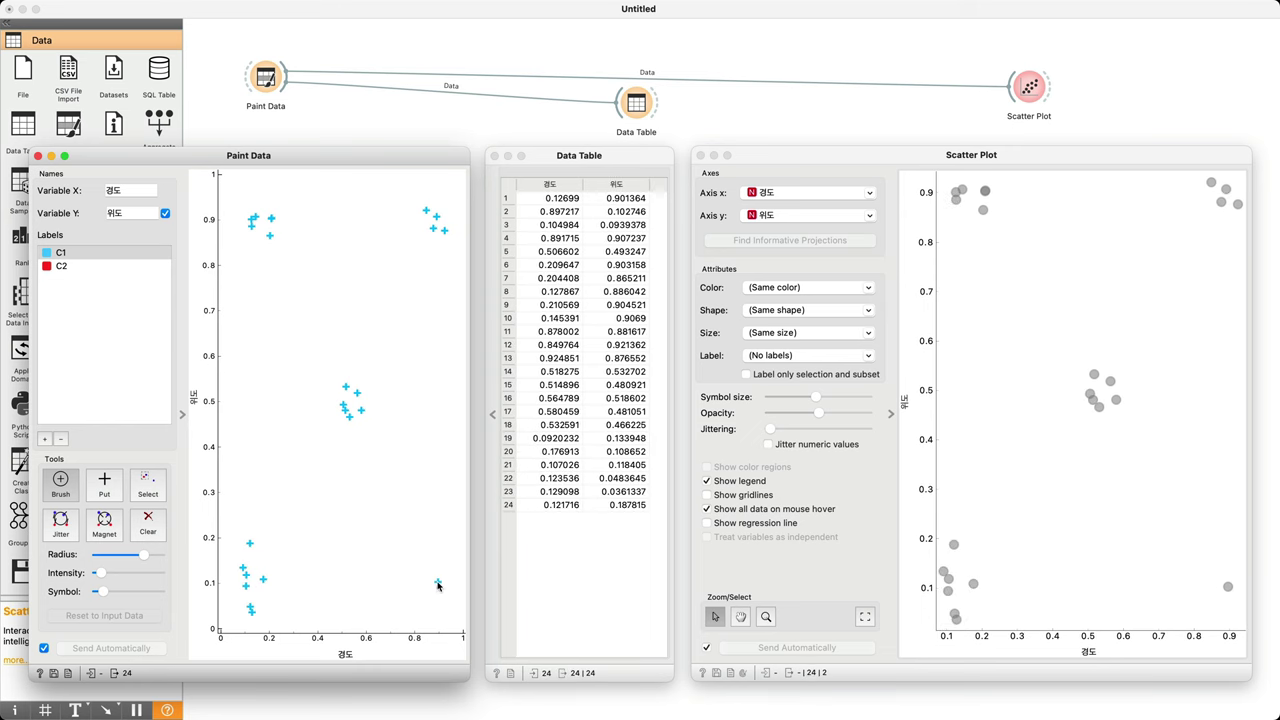
# Try Jitter and Magnet on the central cluster, and clear all the painted points
pyautogui.click(62, 524)
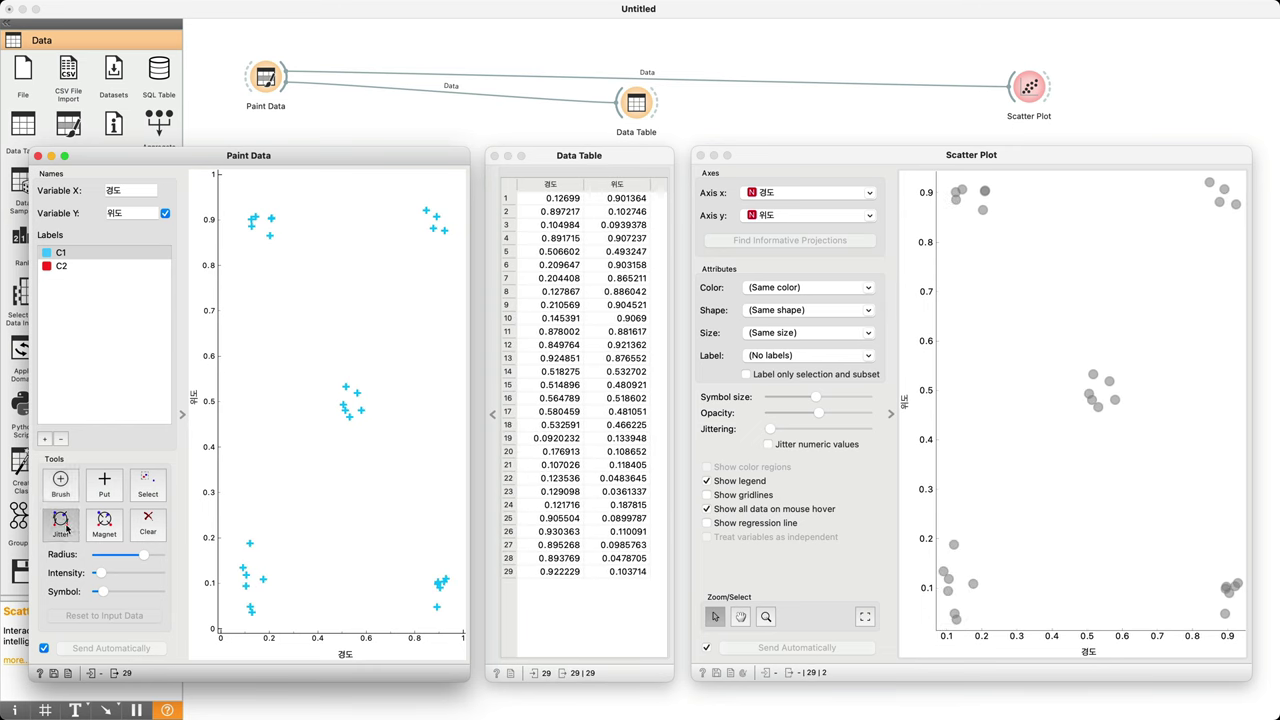
pyautogui.click(355, 408)
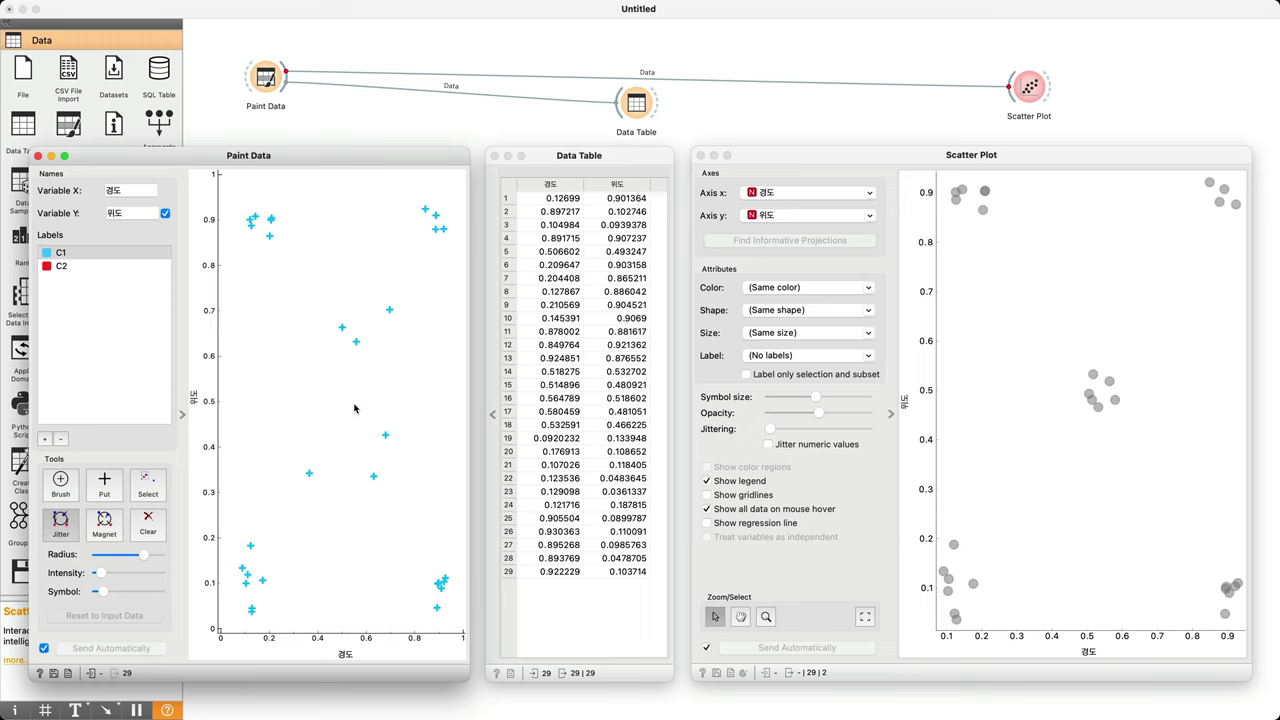
pyautogui.click(105, 522)
pyautogui.moveTo(354, 395); pyautogui.dragTo(349, 414)
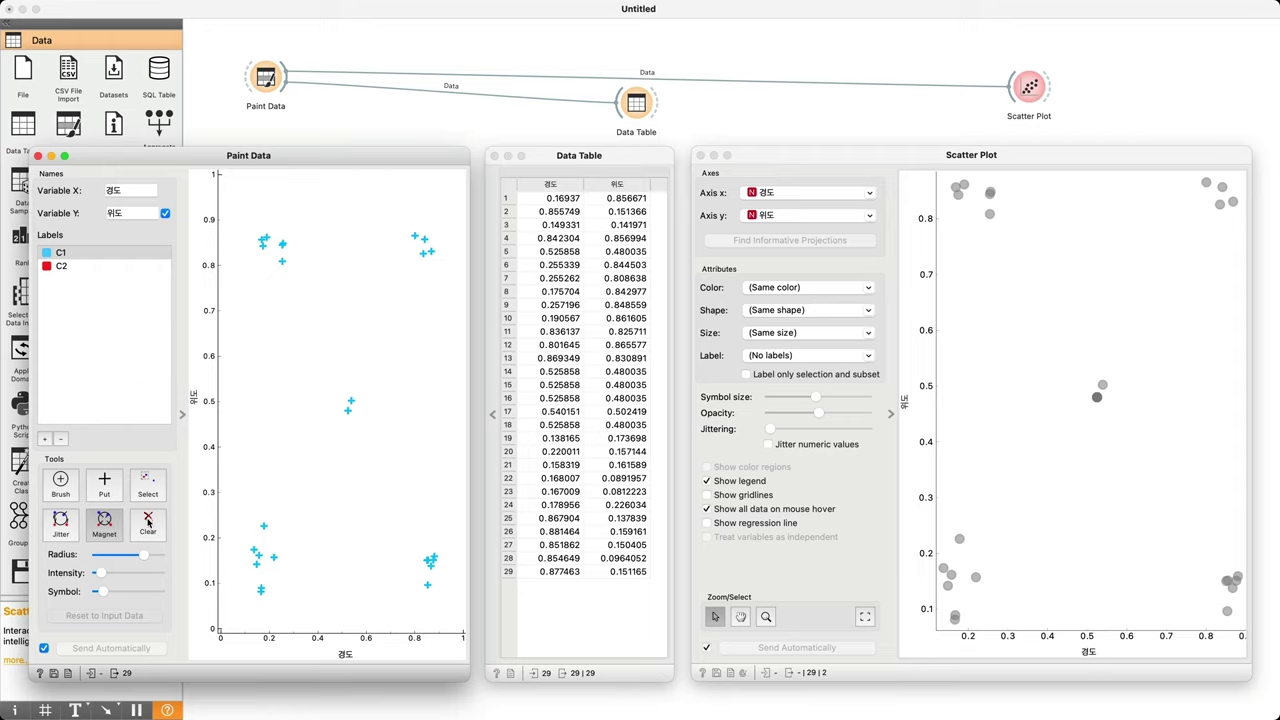
pyautogui.click(148, 521)
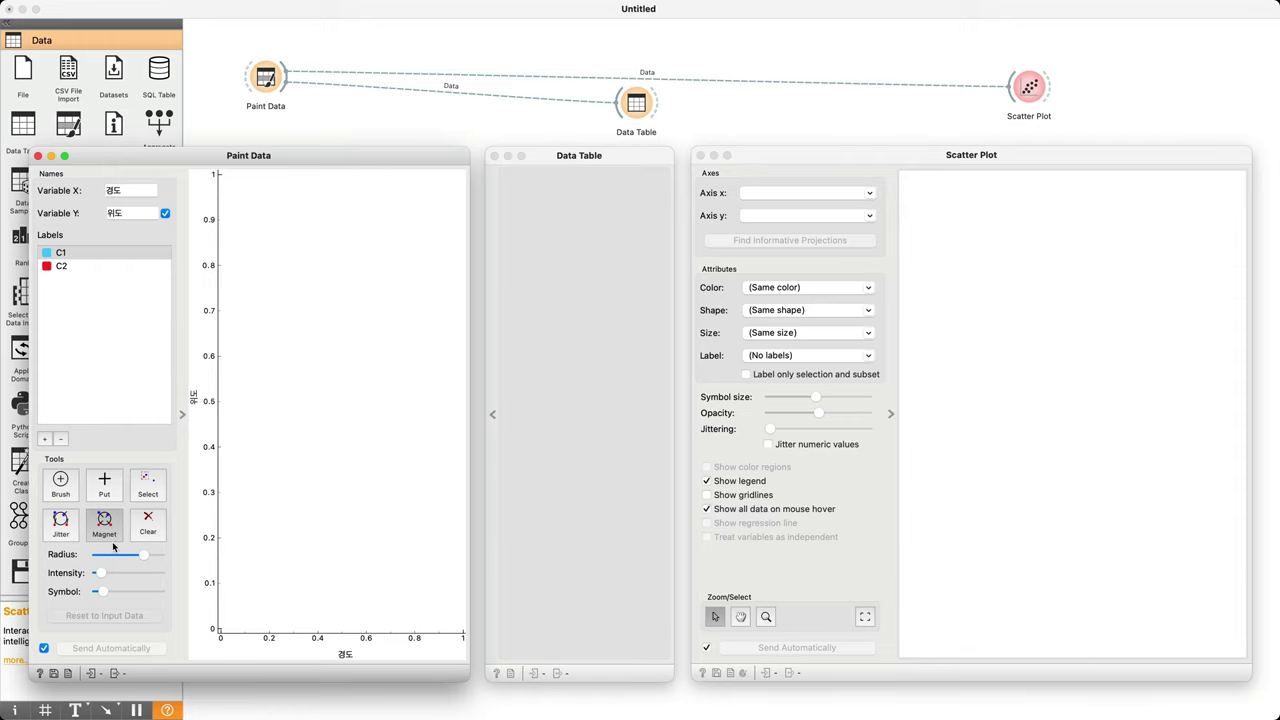
# Rename the label C1 as 경기 and the label C2 as 강원
pyautogui.doubleClick(61, 253)
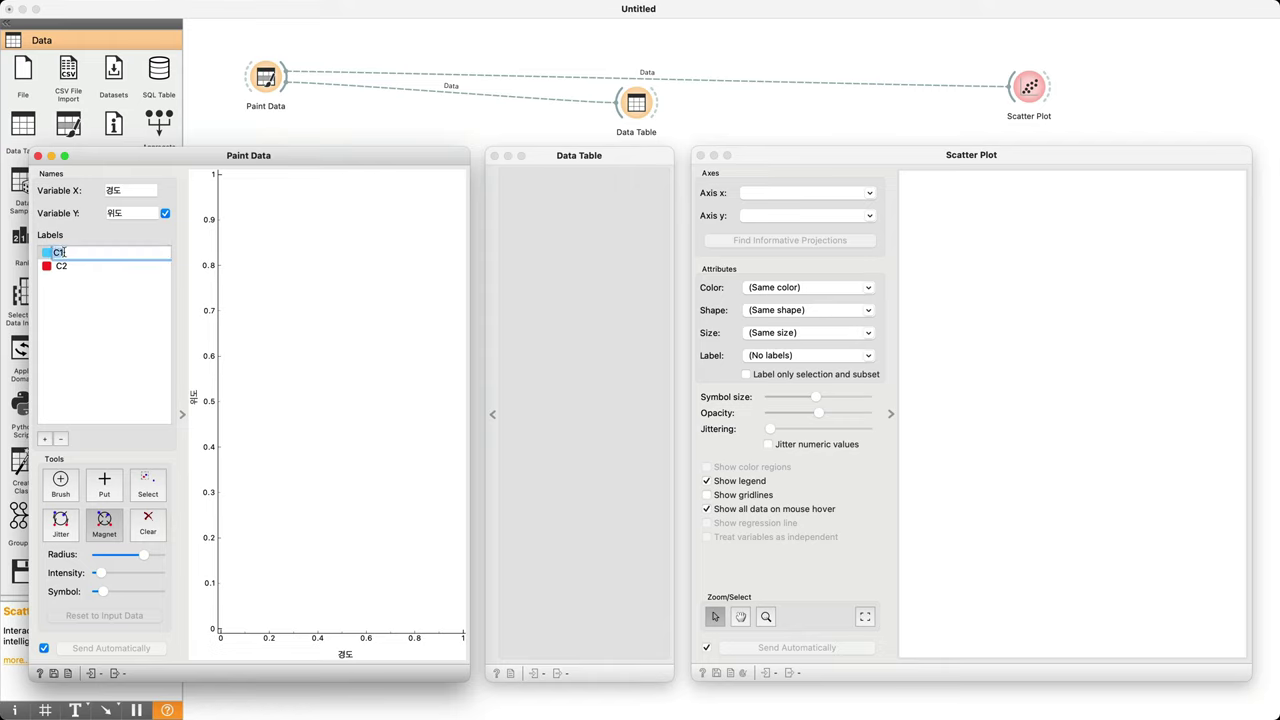
pyautogui.write('경기')
pyautogui.press('Return')
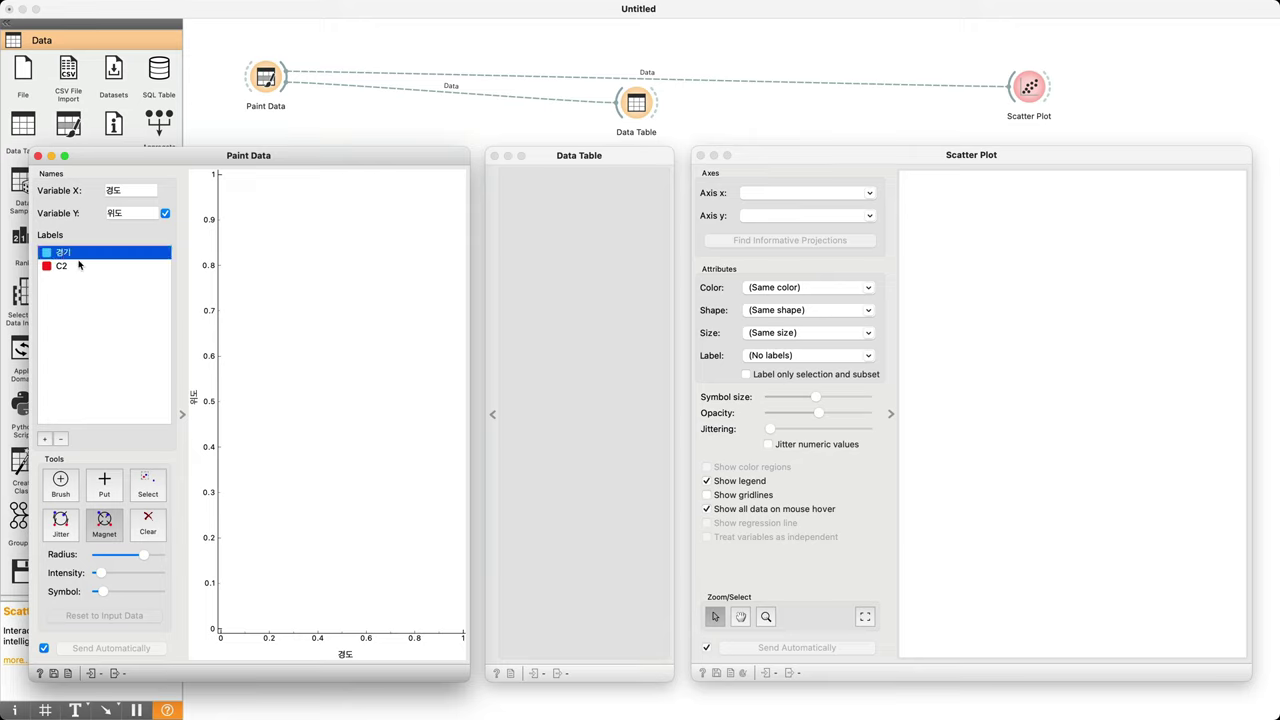
pyautogui.doubleClick(62, 266)
pyautogui.write('강원')
pyautogui.press('Return')
# Add three more labels to Paint Data and name them 충청, 전라 and 경상
pyautogui.click(44, 438)
pyautogui.doubleClick(62, 279)
pyautogui.write('충청')
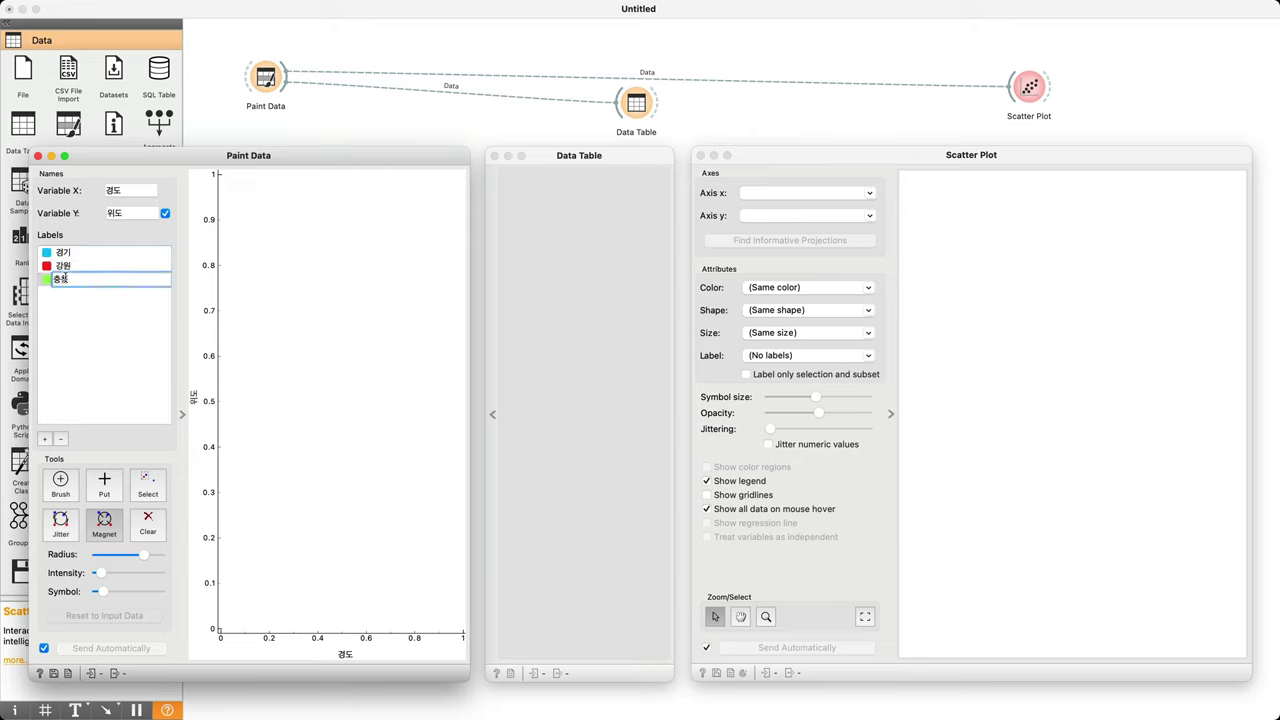
pyautogui.press('Return')
pyautogui.click(44, 438)
pyautogui.doubleClick(62, 292)
pyautogui.write('전라')
pyautogui.press('Return')
pyautogui.click(44, 438)
pyautogui.doubleClick(62, 305)
pyautogui.write('경상')
pyautogui.press('Return')
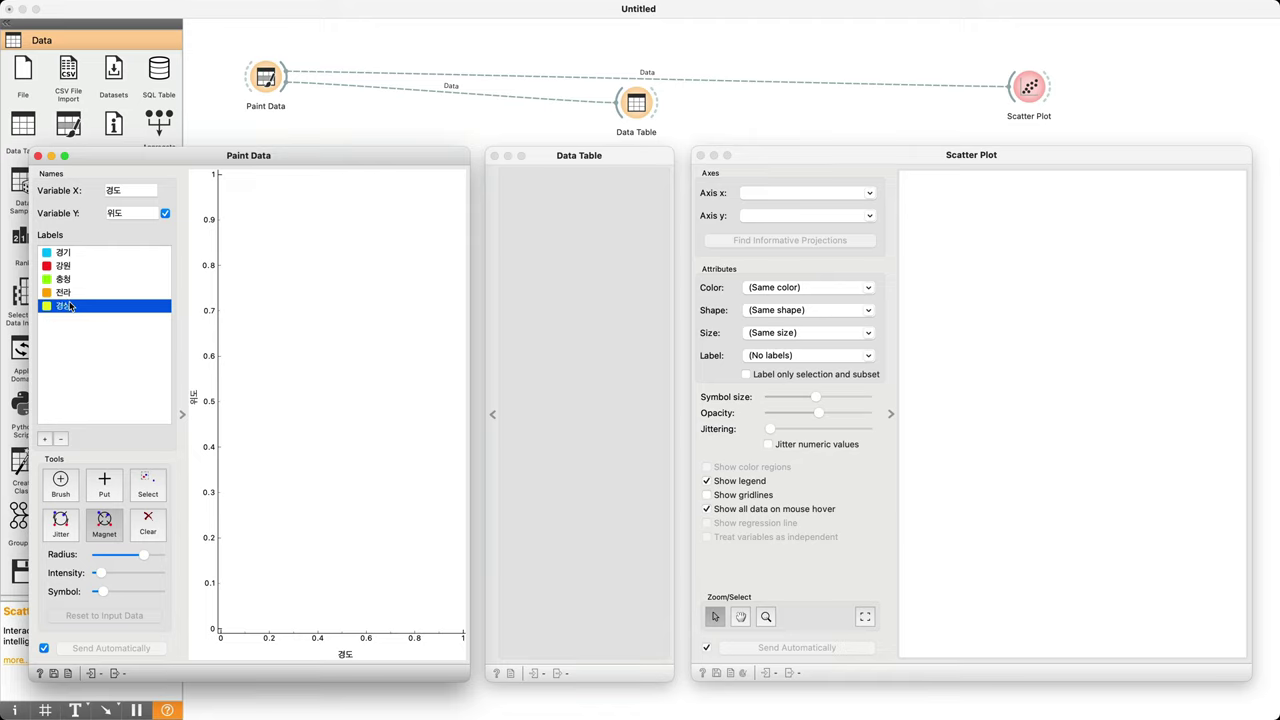
# Put a 경기 point at about (0.18, 0.90) and a 강원 point at about (0.81, 0.91), widening the Data Table window slightly
pyautogui.click(82, 253)
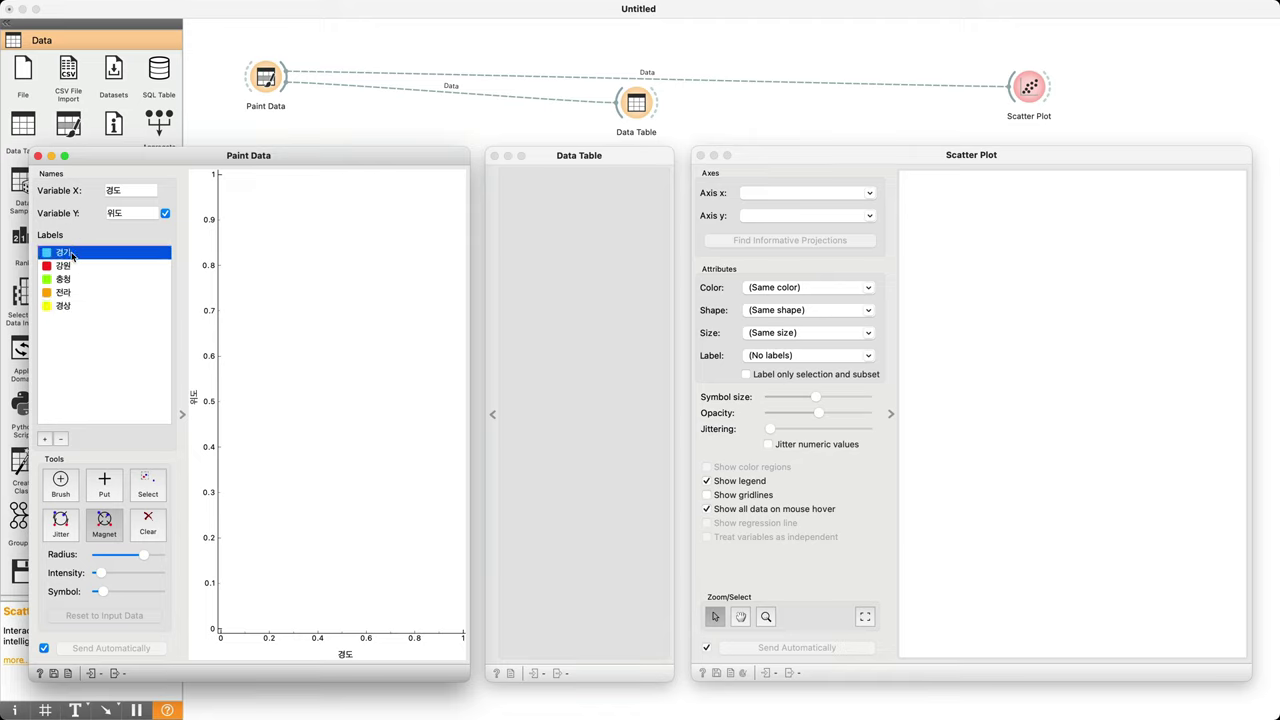
pyautogui.click(106, 488)
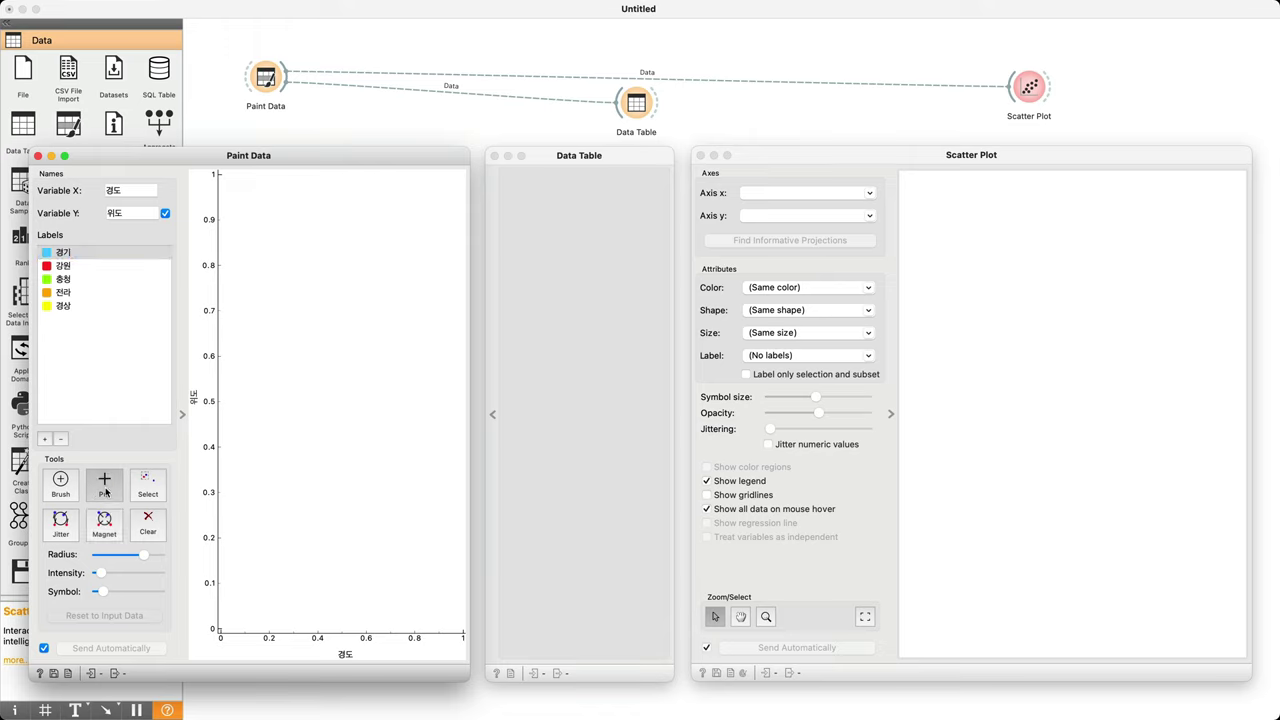
pyautogui.click(263, 219)
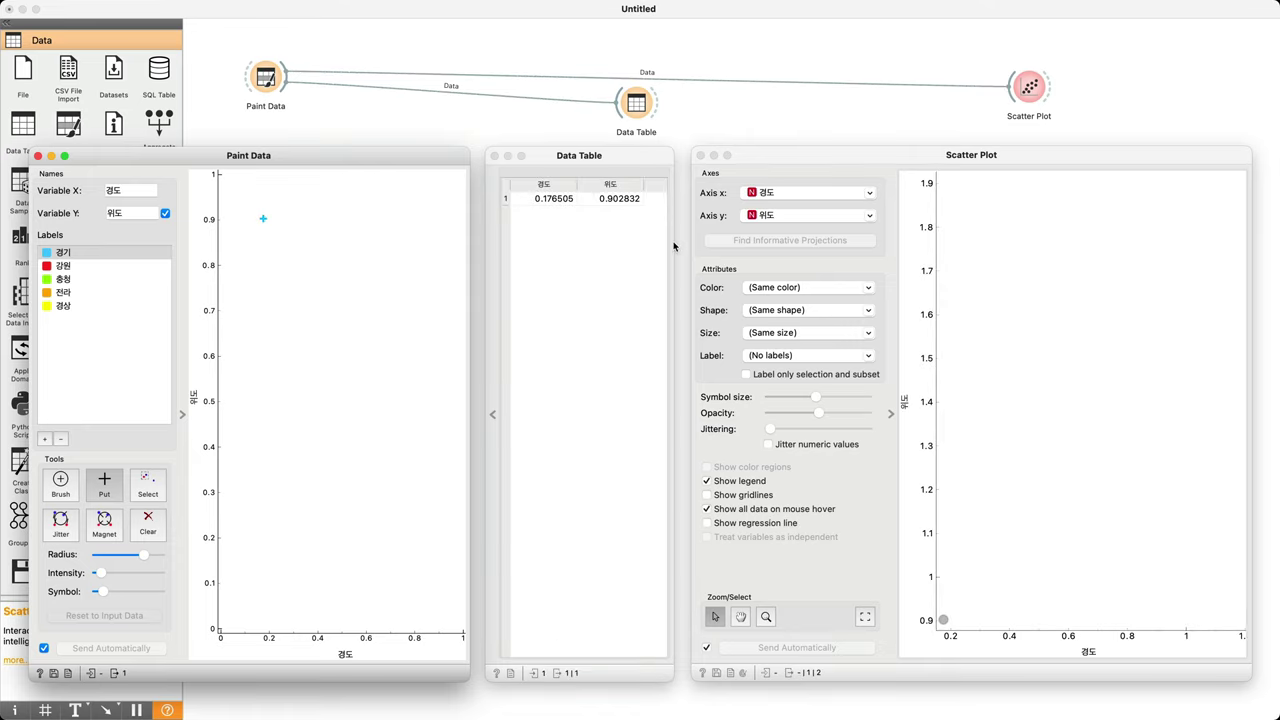
pyautogui.moveTo(674, 246); pyautogui.dragTo(703, 245)
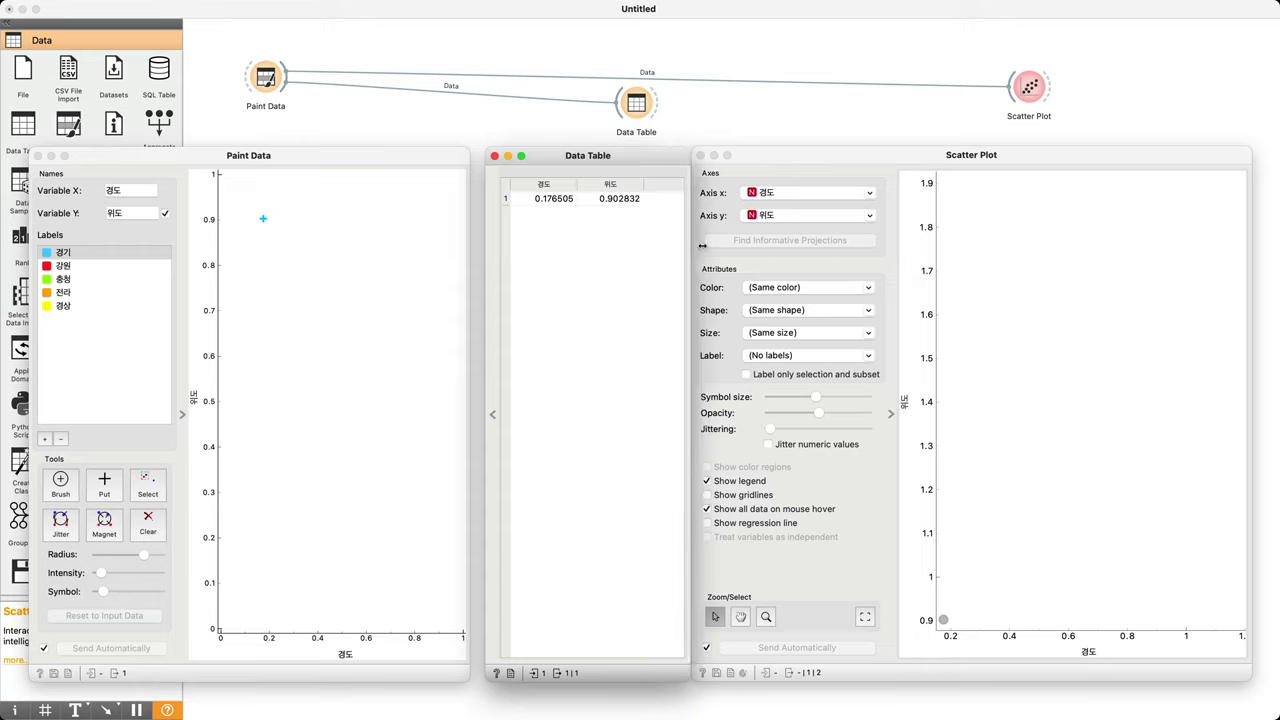
pyautogui.click(93, 268)
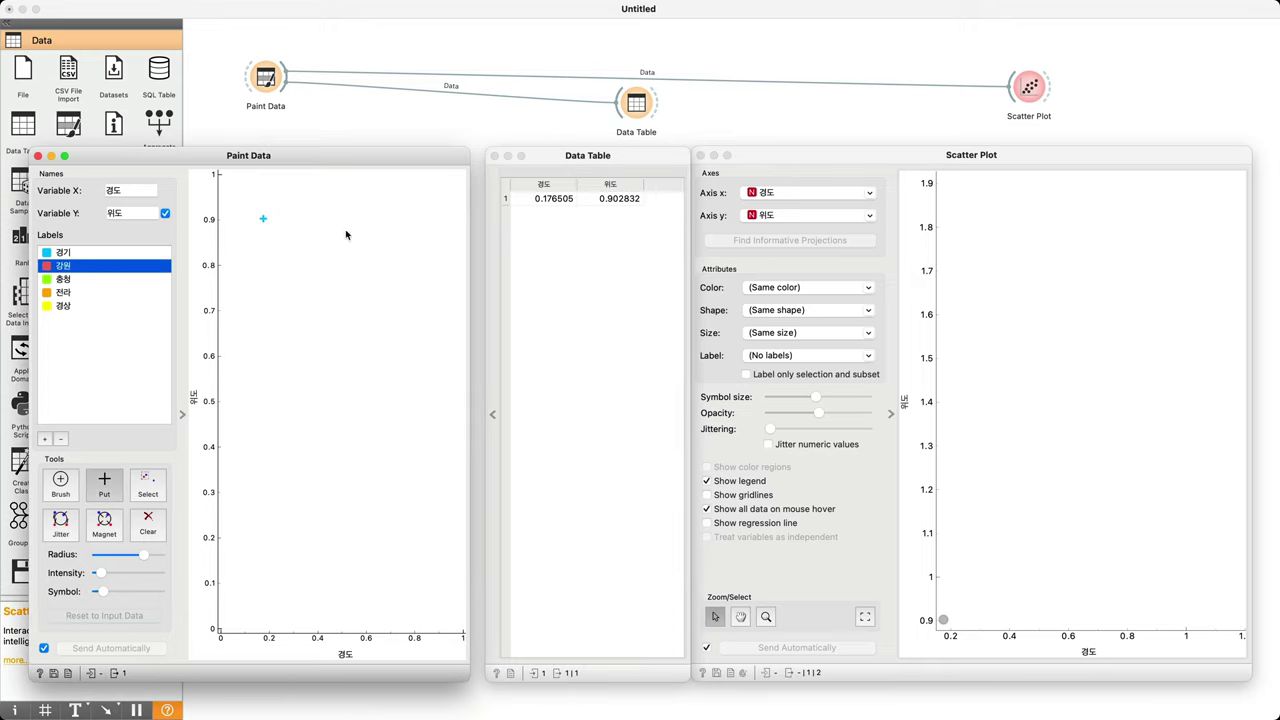
pyautogui.click(416, 218)
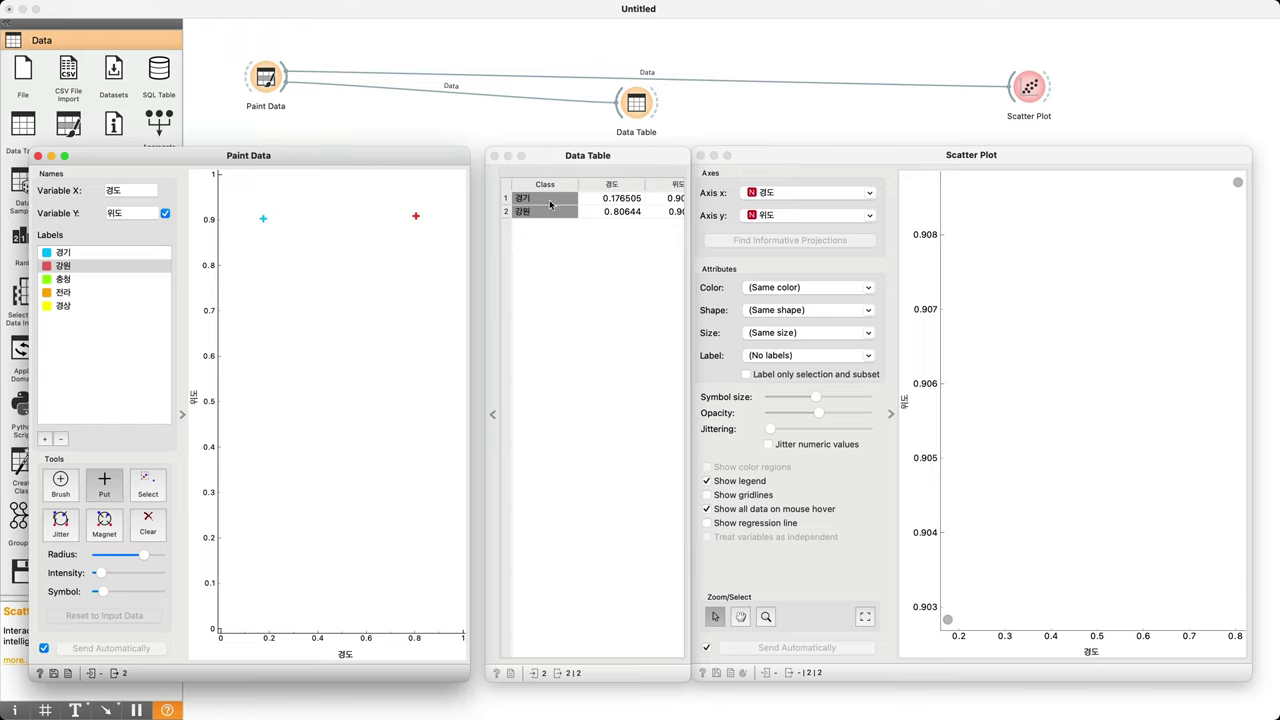
# Put one point each for 충청 at about (0.54, 0.48), 전라 at about (0.17, 0.09) and 경상 at about (0.83, 0.11)
pyautogui.click(90, 280)
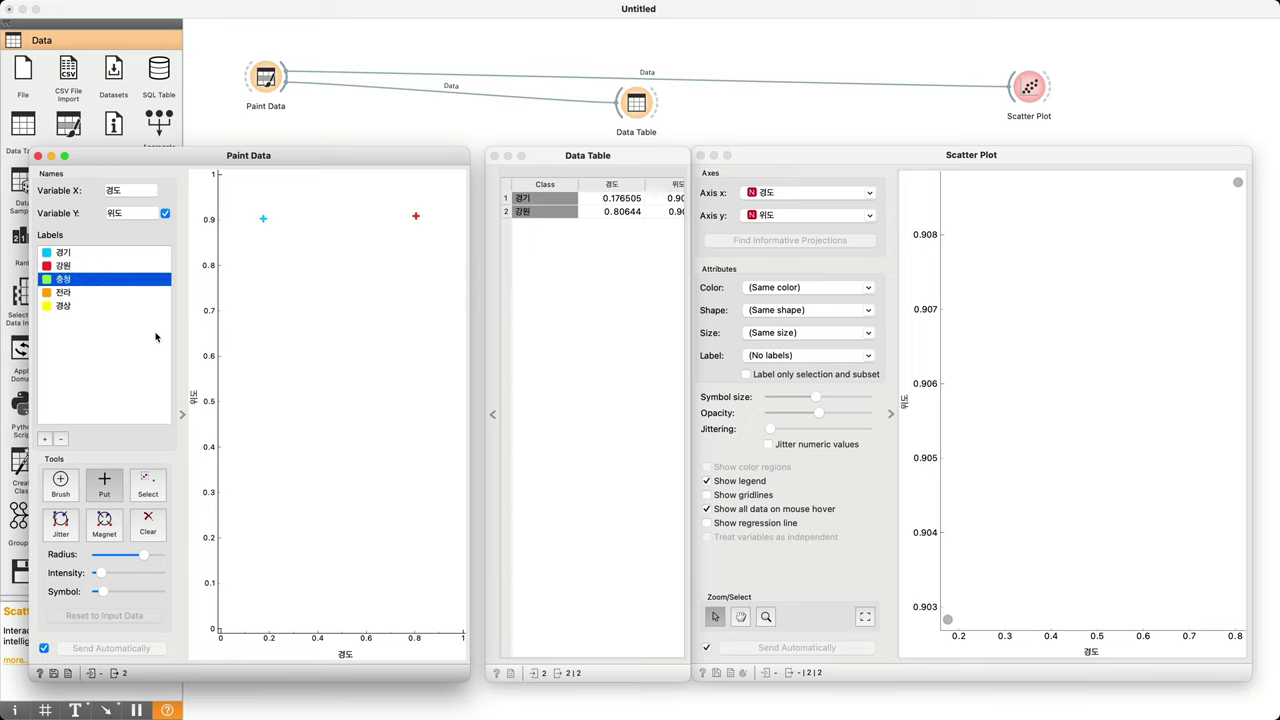
pyautogui.click(351, 409)
pyautogui.click(68, 292)
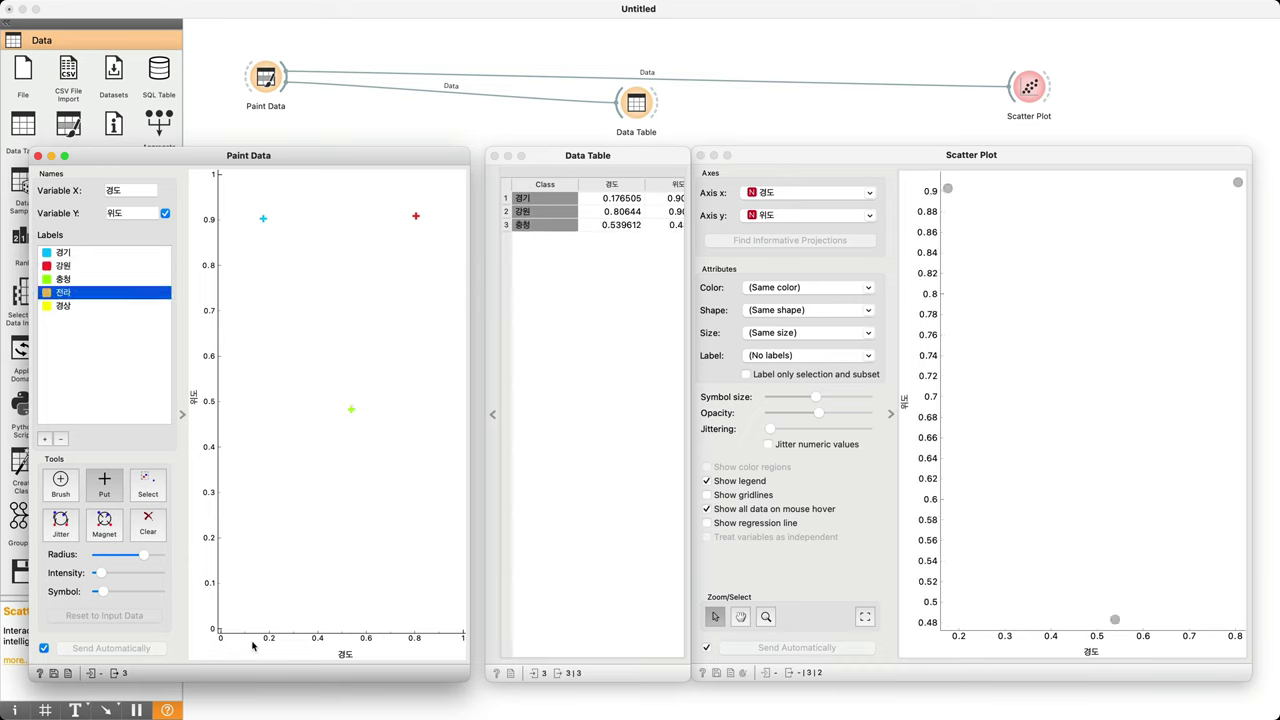
pyautogui.click(260, 589)
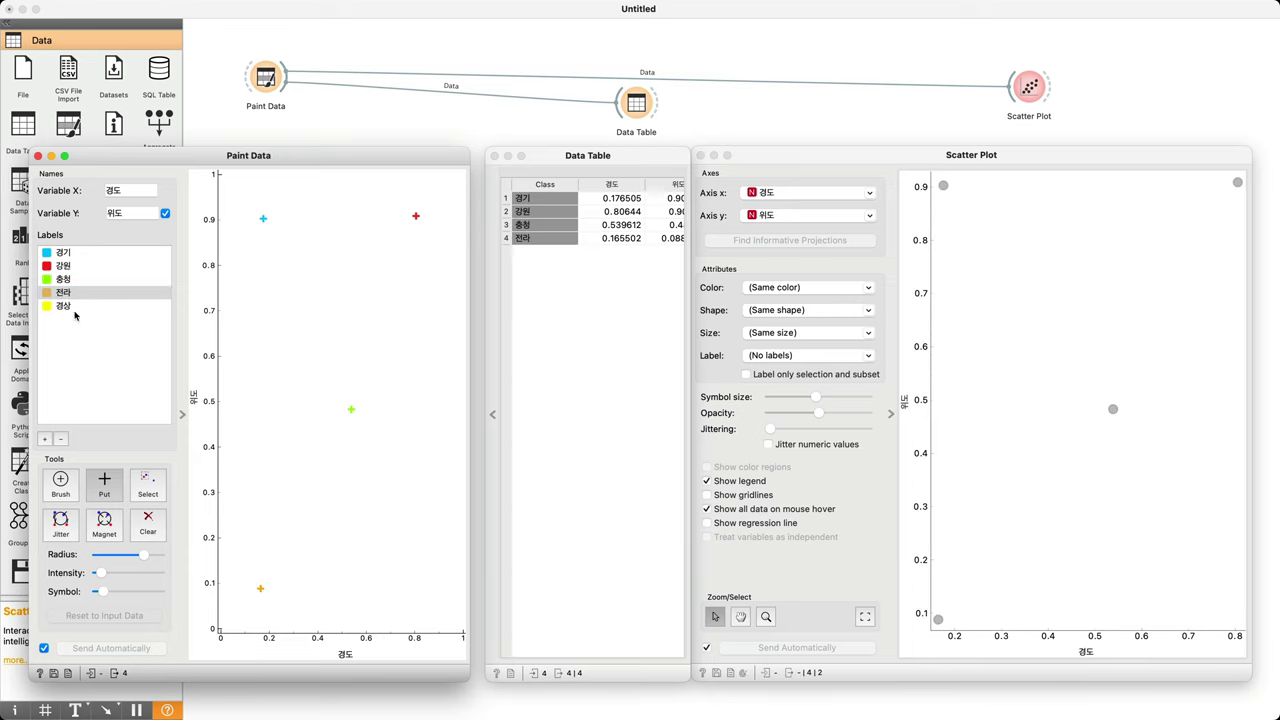
pyautogui.click(74, 306)
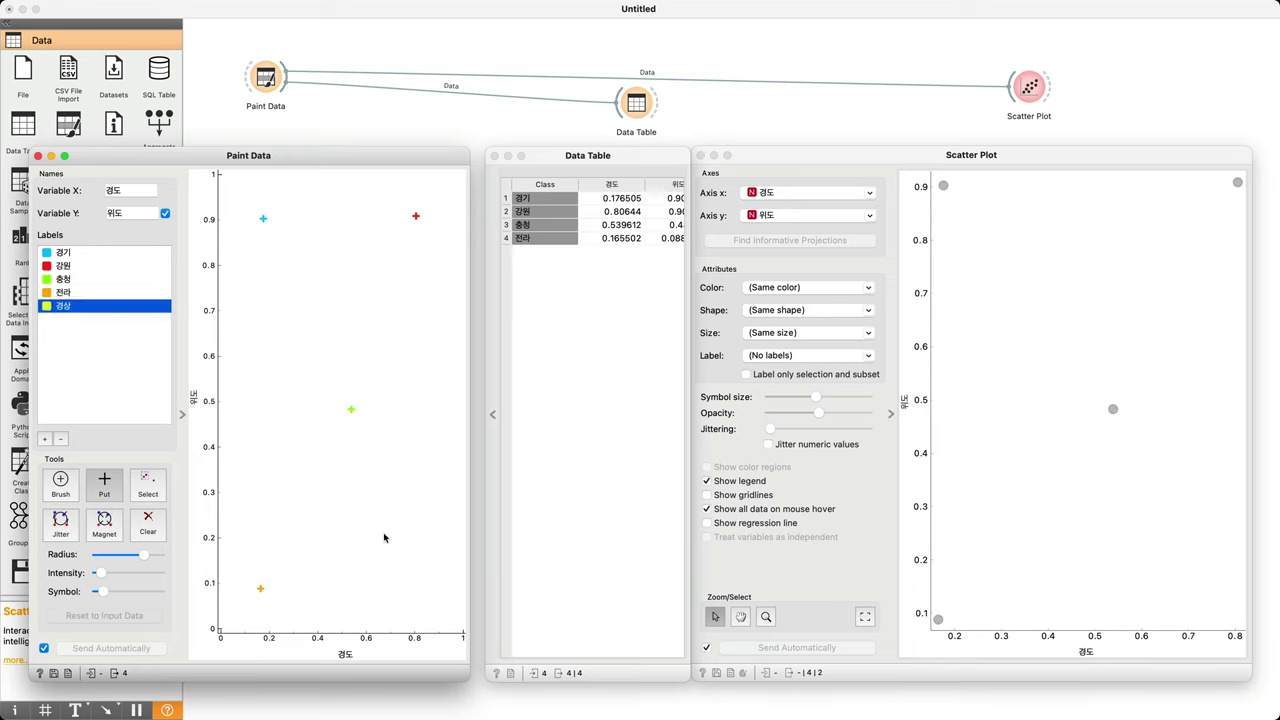
pyautogui.click(421, 580)
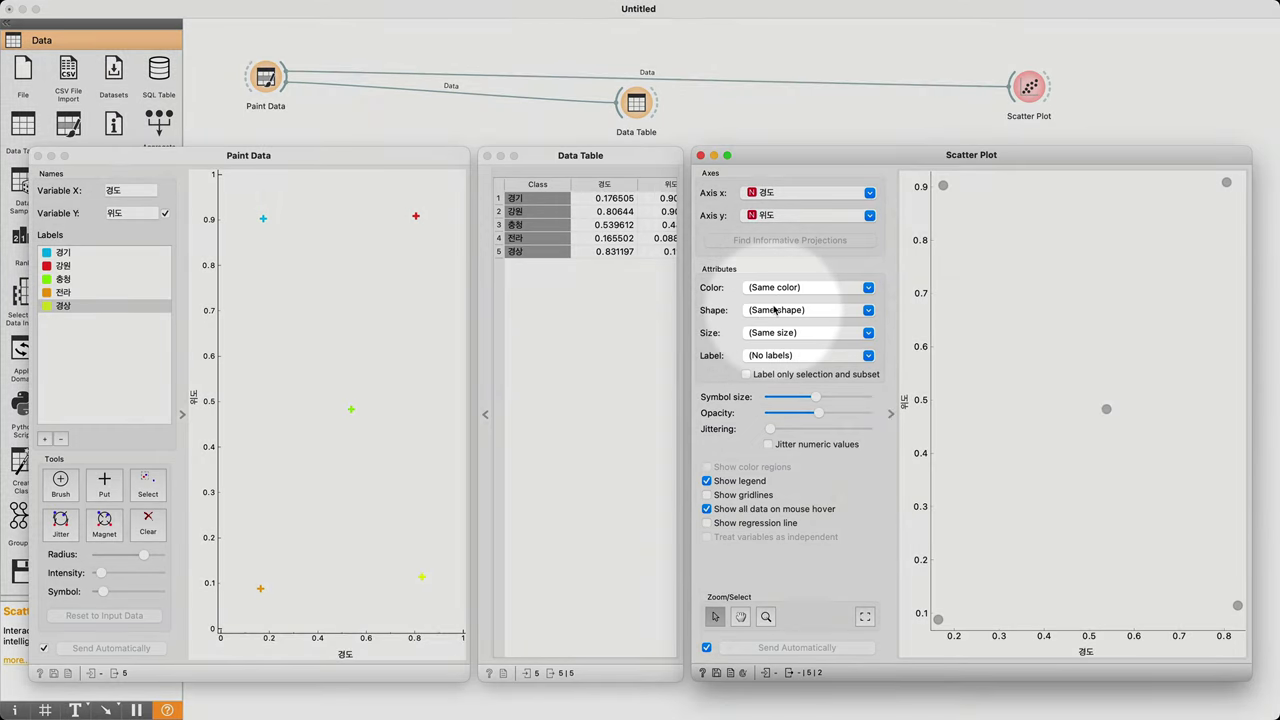
# Color the Scatter Plot points by Class and show color regions
pyautogui.click(774, 290)
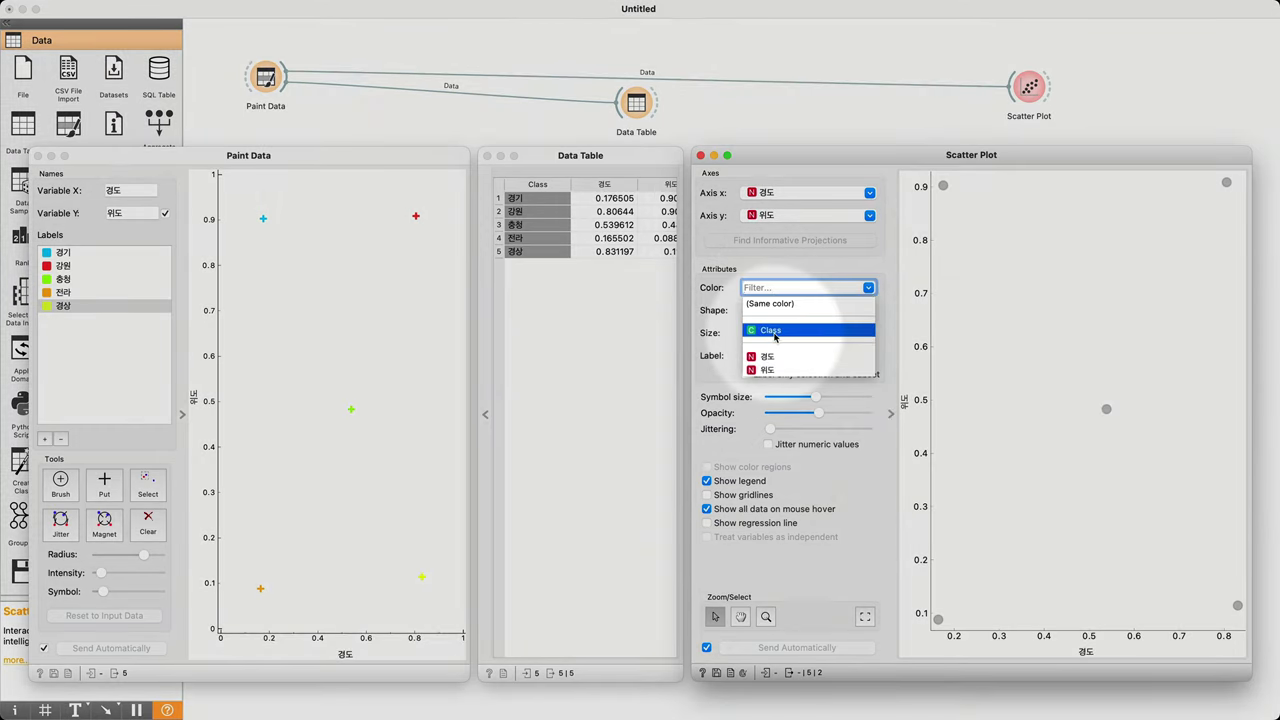
pyautogui.click(775, 335)
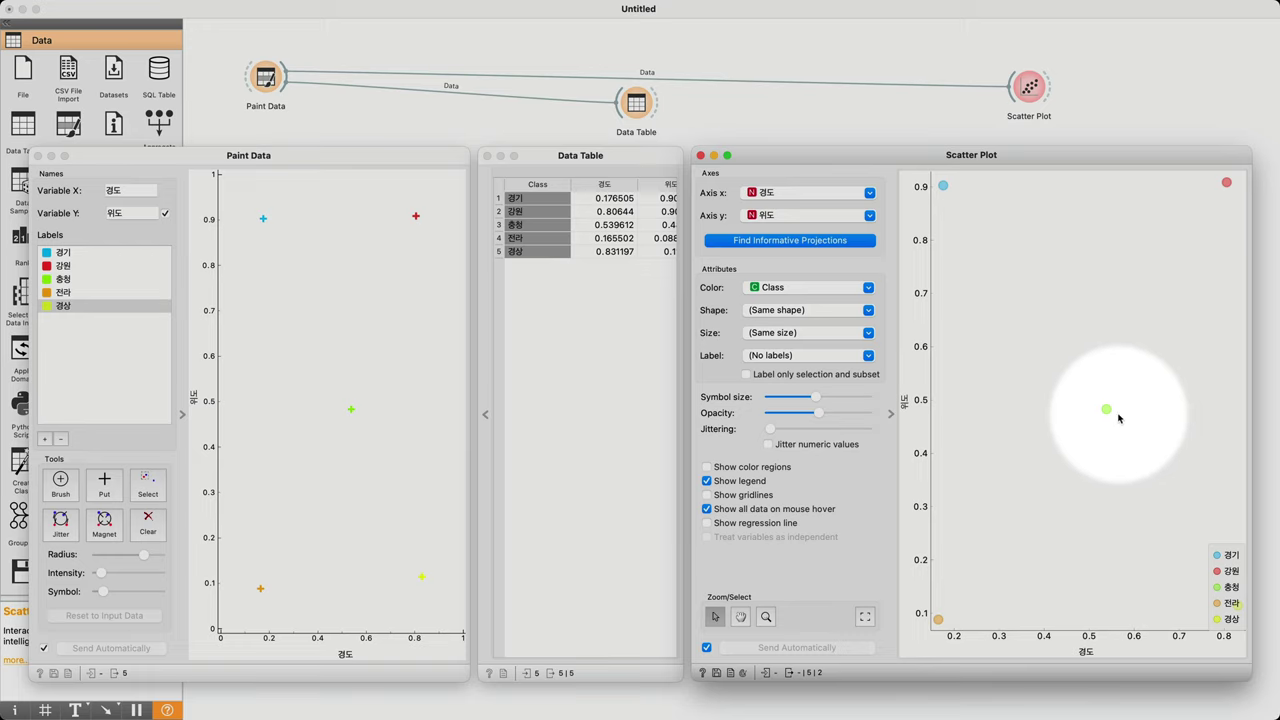
pyautogui.click(767, 471)
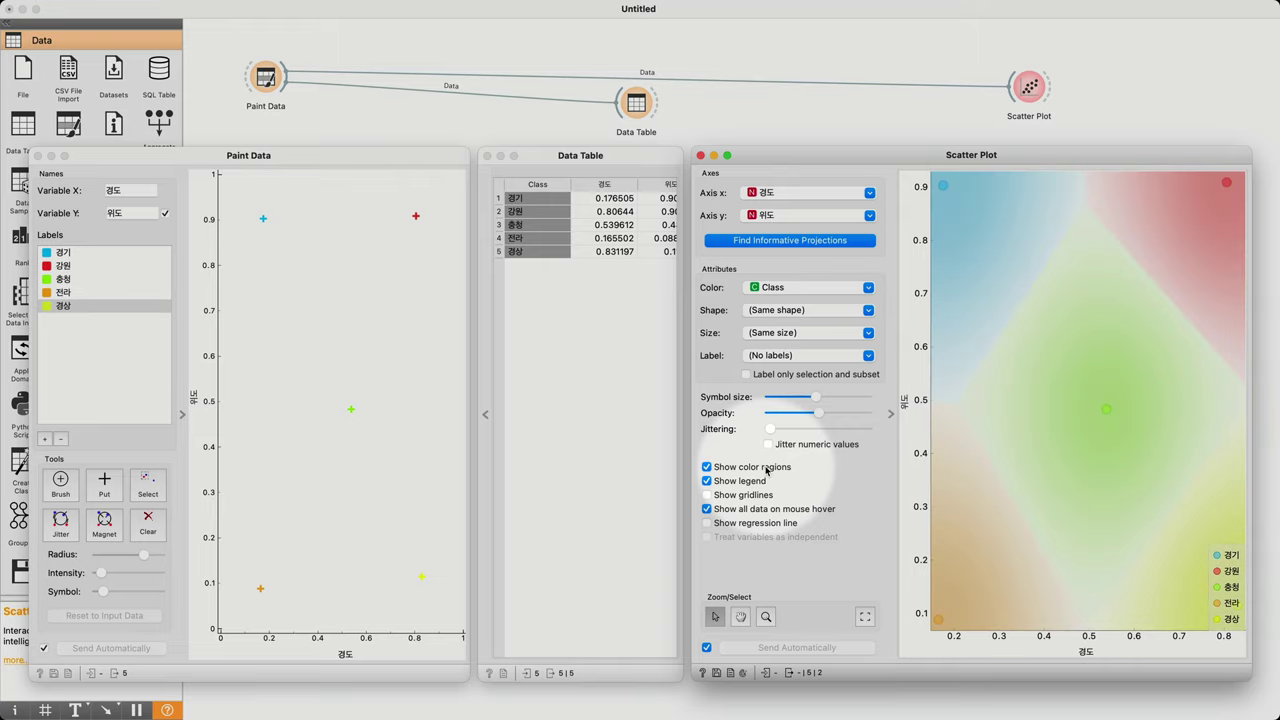